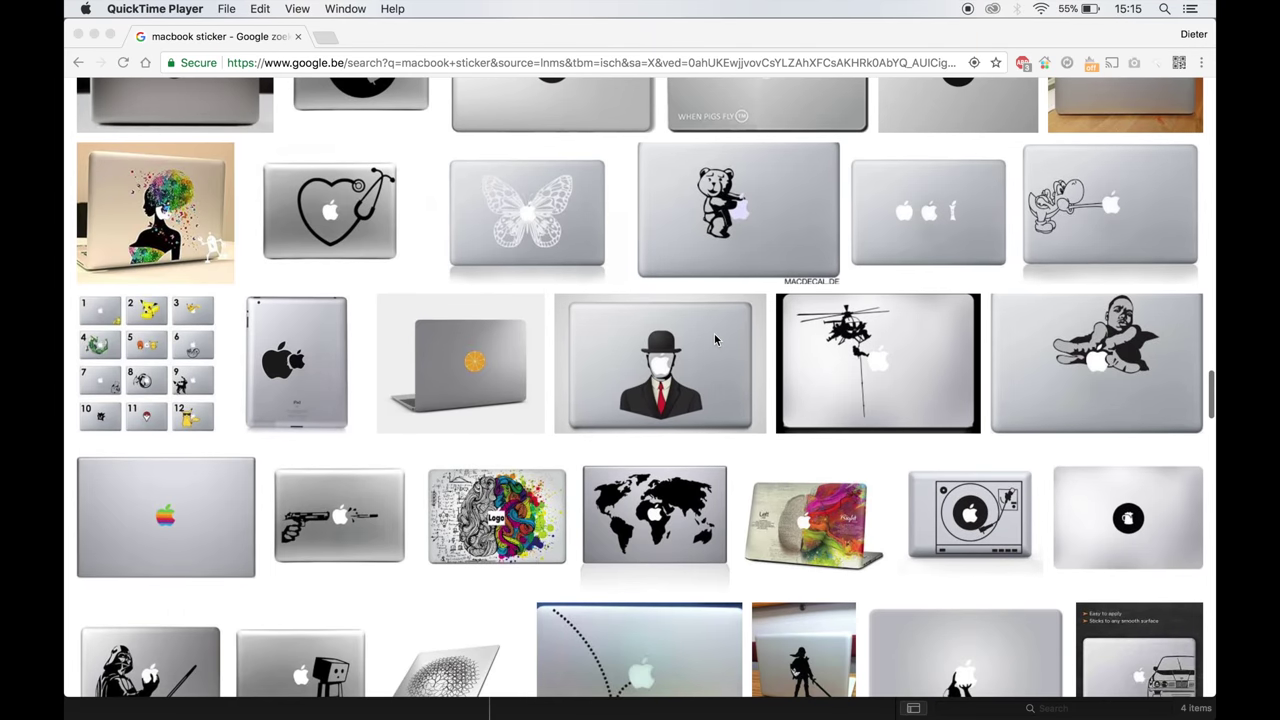
Bring the browser forward, preview the bowler-hat sticker, then close the preview.
{"action": "left_click", "coordinate": [715, 340]}
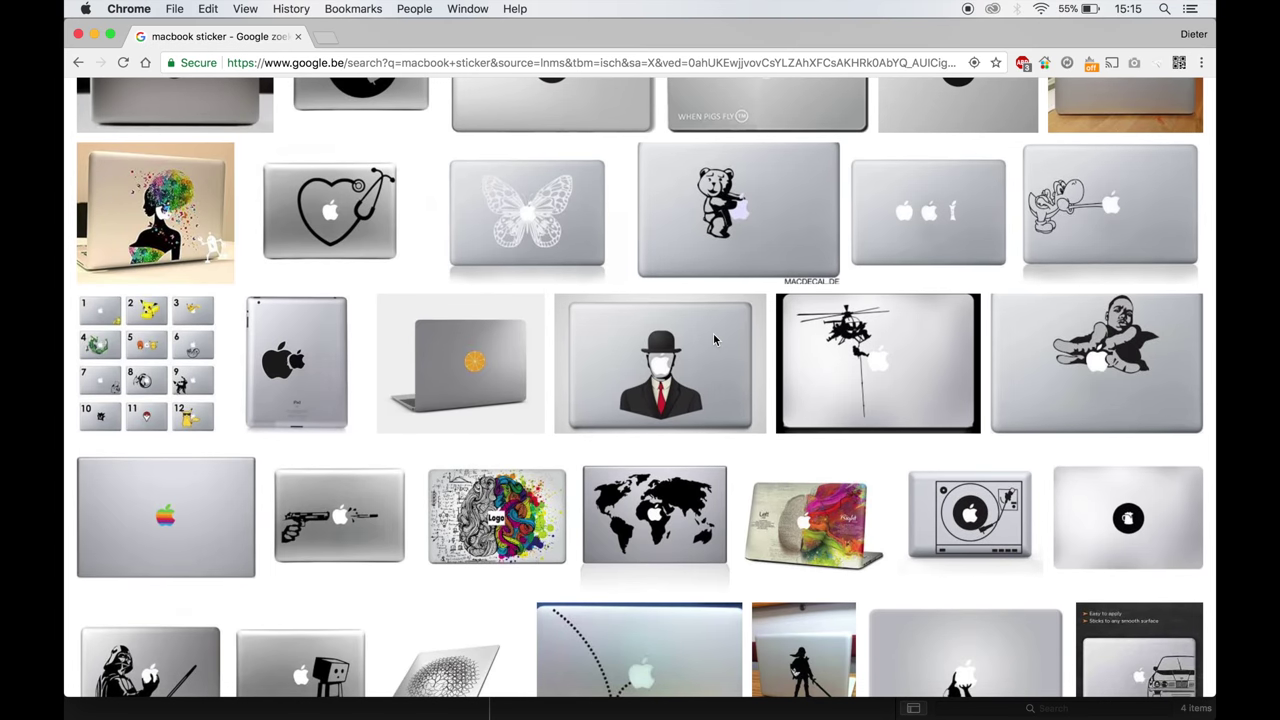
{"action": "left_click", "coordinate": [714, 335]}
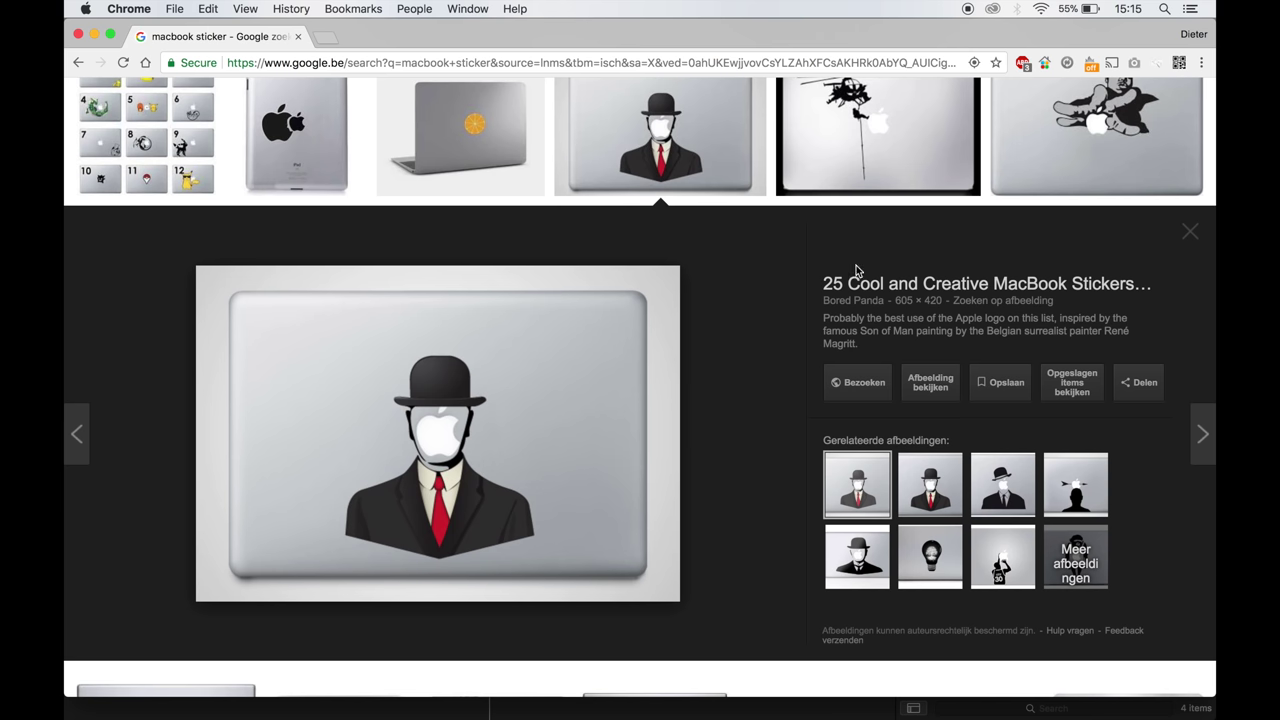
{"action": "left_click", "coordinate": [1188, 232]}
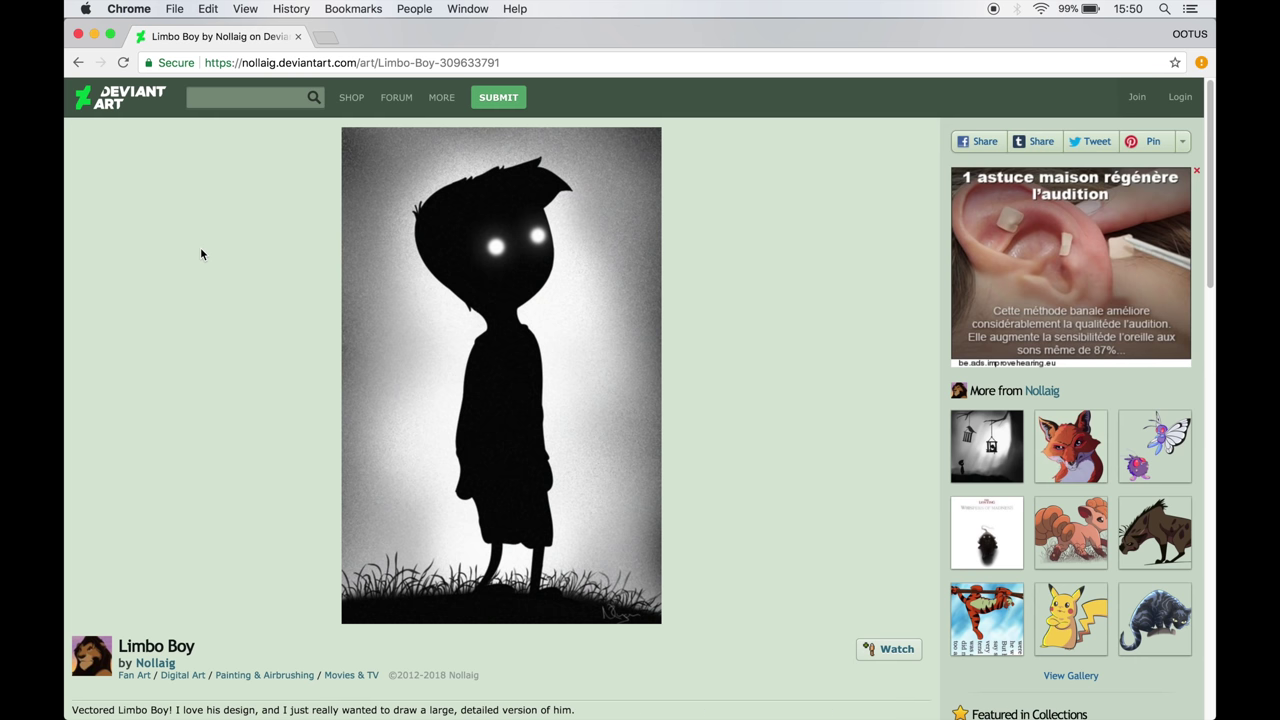
Save the Limbo Boy picture as a PNG to the Desktop, then save the Apple logo there too.
{"action": "scroll", "coordinate": [200, 254], "scroll_direction": "down", "scroll_amount": 2}
{"action": "scroll", "coordinate": [200, 254], "scroll_direction": "up", "scroll_amount": 2}
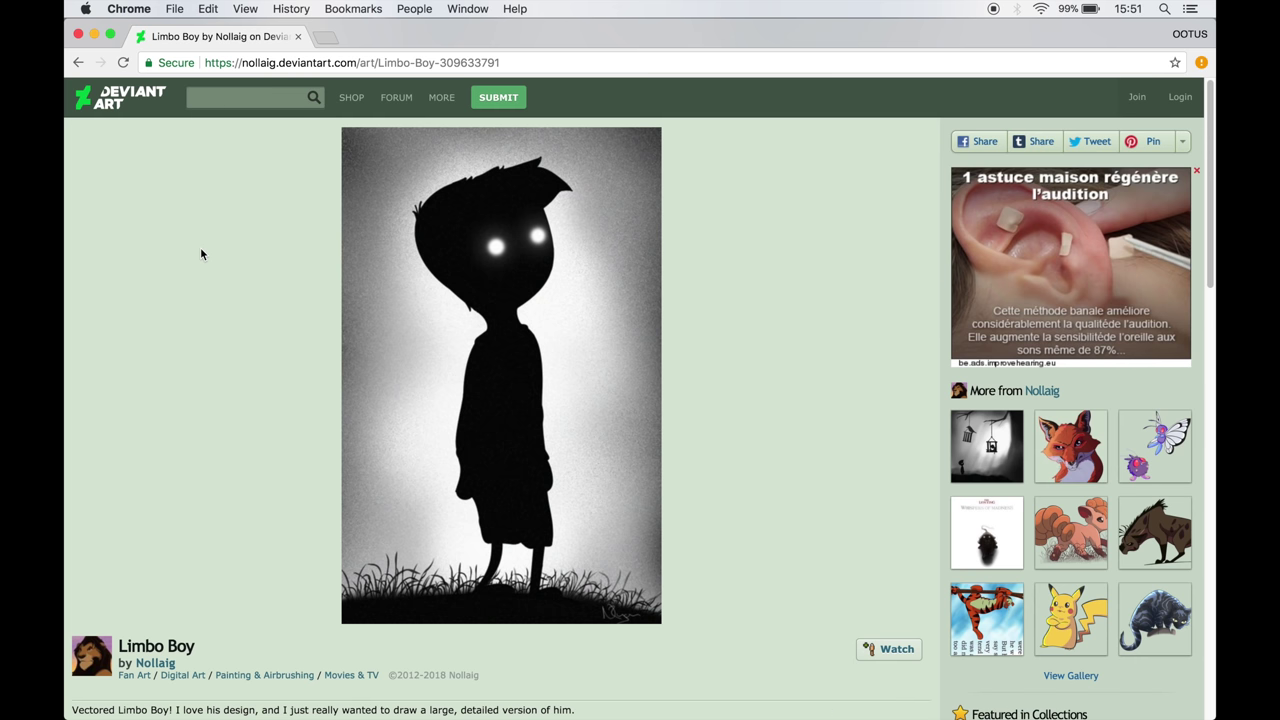
{"action": "right_click", "coordinate": [662, 254]}
{"action": "left_click", "coordinate": [682, 270]}
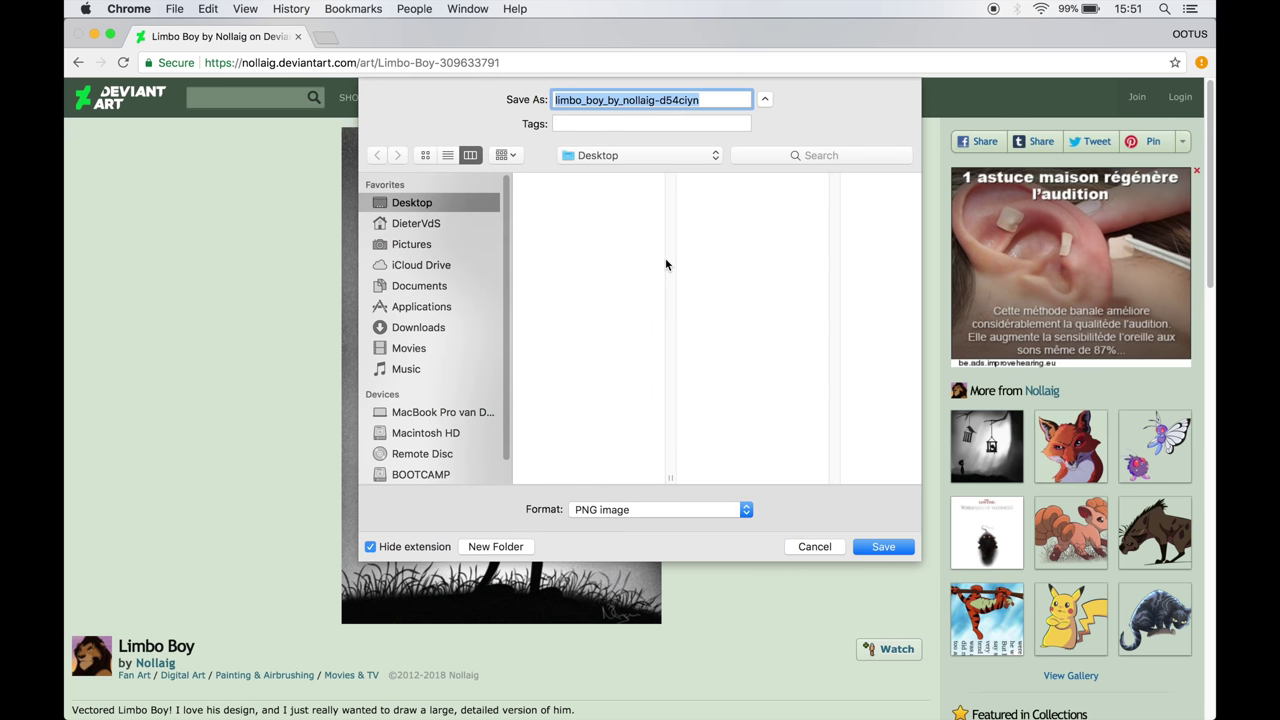
{"action": "left_click", "coordinate": [884, 548]}
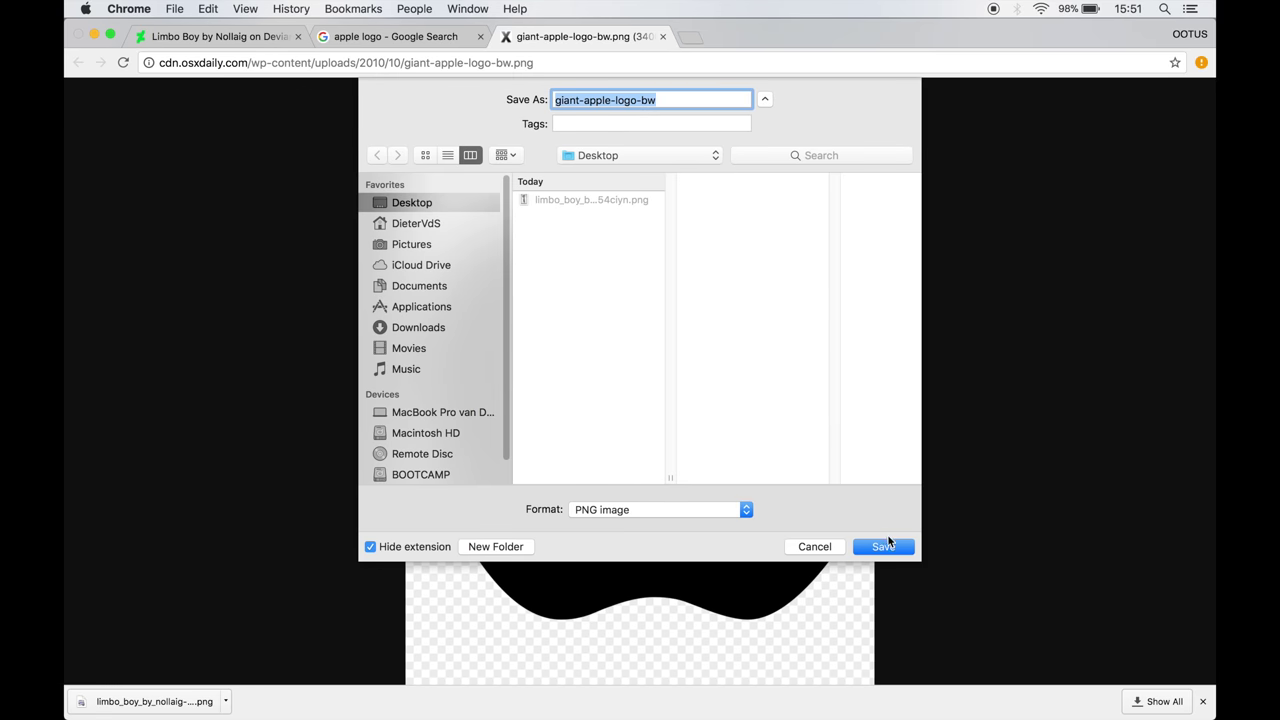
{"action": "left_click", "coordinate": [884, 546]}
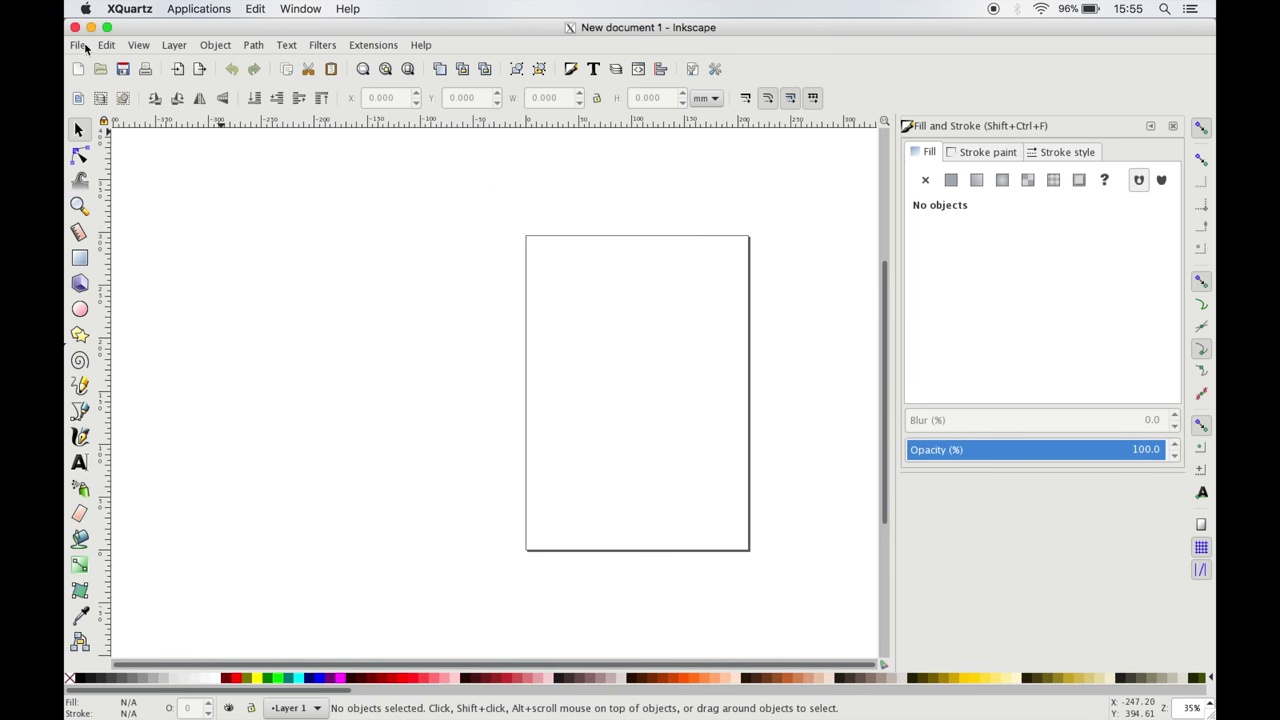
Import the Apple logo PNG from the Desktop folder.
{"action": "left_click", "coordinate": [78, 45]}
{"action": "left_click", "coordinate": [171, 229]}
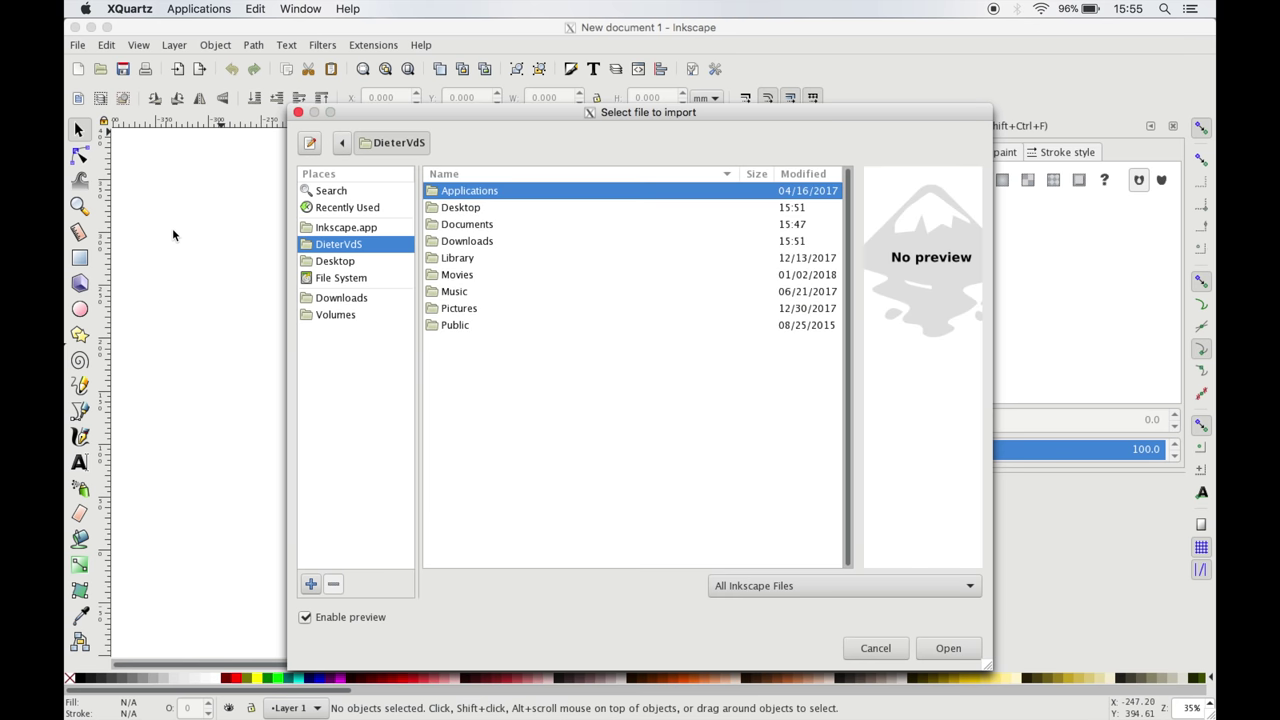
{"action": "double_click", "coordinate": [475, 208]}
{"action": "left_click", "coordinate": [948, 648]}
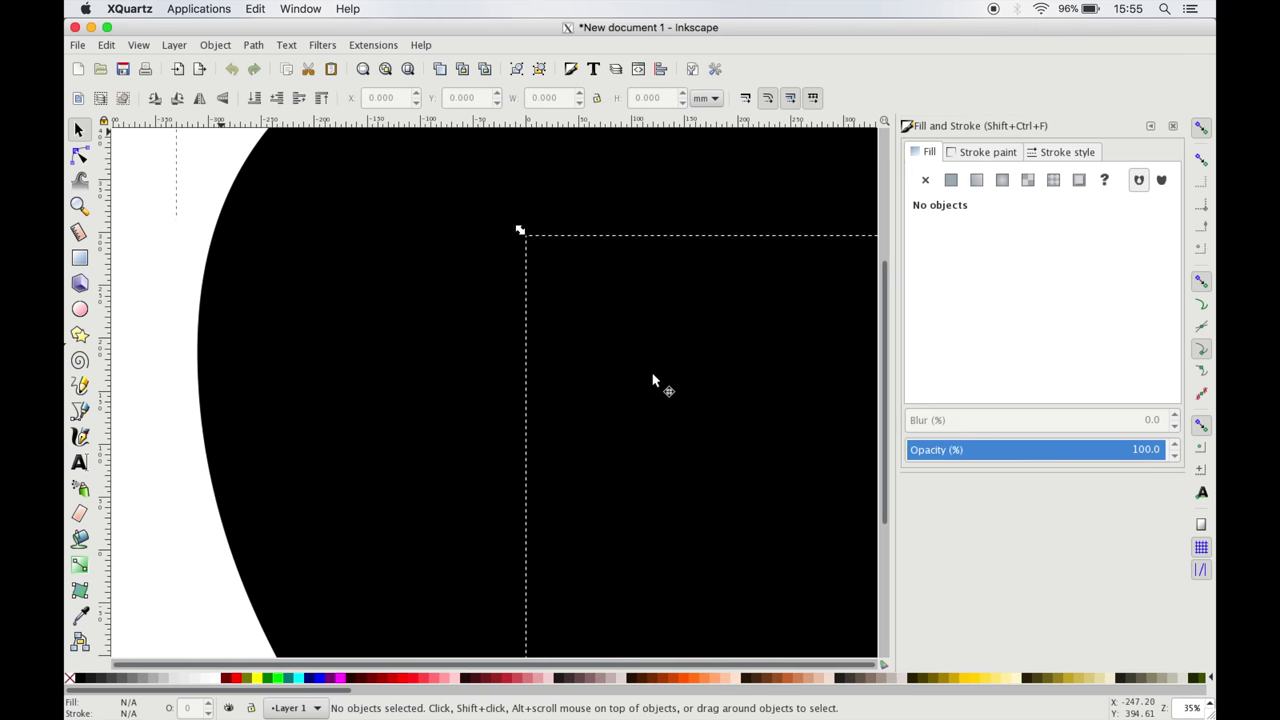
Lock the aspect ratio and shrink the Apple logo to about 167×217 mm, left of the page.
{"action": "key", "text": "minus"}
{"action": "key", "text": "minus"}
{"action": "key", "text": "minus"}
{"action": "key", "text": "minus"}
{"action": "key", "text": "minus"}
{"action": "left_click", "coordinate": [596, 97]}
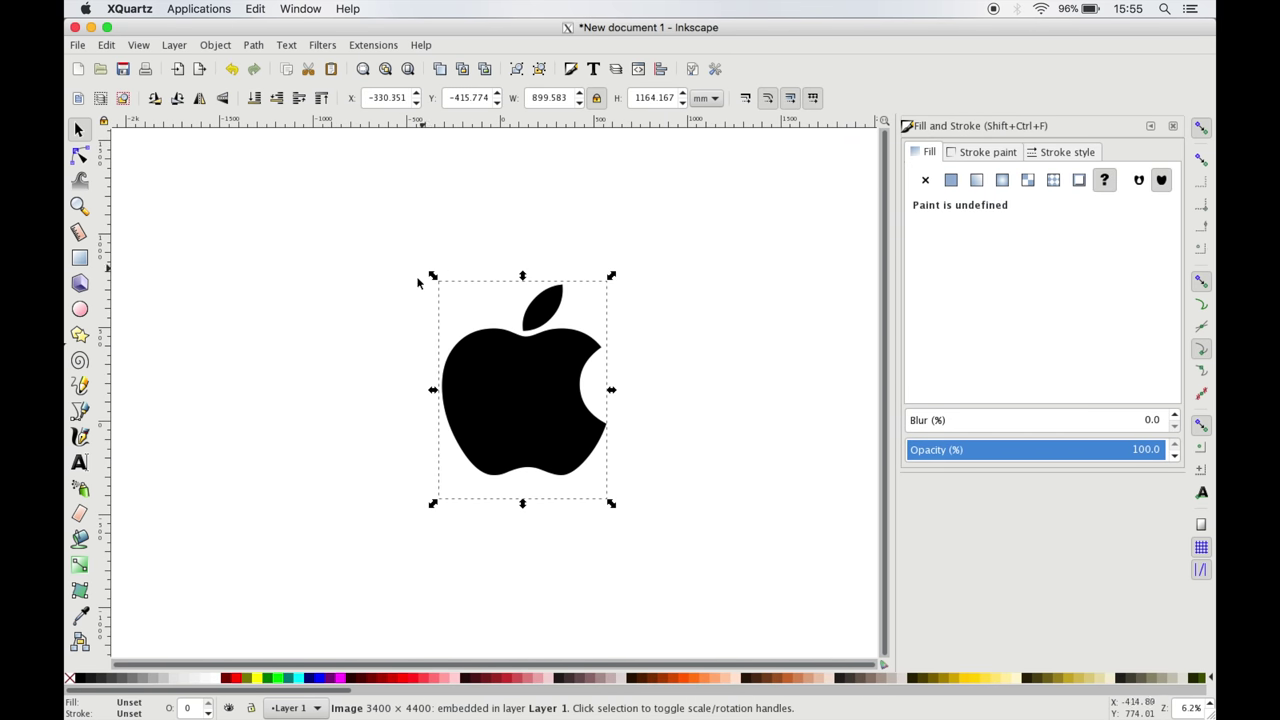
{"action": "left_click_drag", "start_coordinate": [432, 275], "coordinate": [533, 402]}
{"action": "left_click_drag", "start_coordinate": [578, 470], "coordinate": [537, 424]}
{"action": "key", "text": "plus"}
{"action": "key", "text": "plus"}
{"action": "key", "text": "plus"}
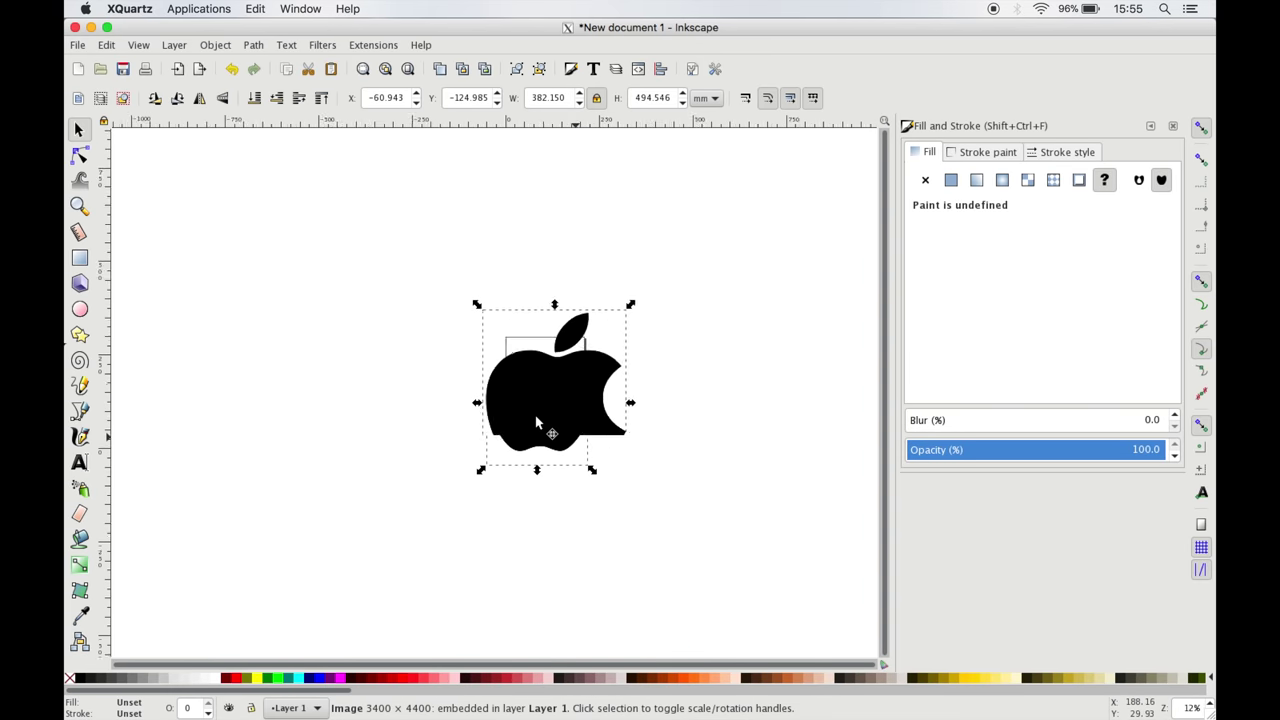
{"action": "left_click_drag", "start_coordinate": [477, 271], "coordinate": [592, 424]}
{"action": "left_click_drag", "start_coordinate": [682, 517], "coordinate": [480, 440]}
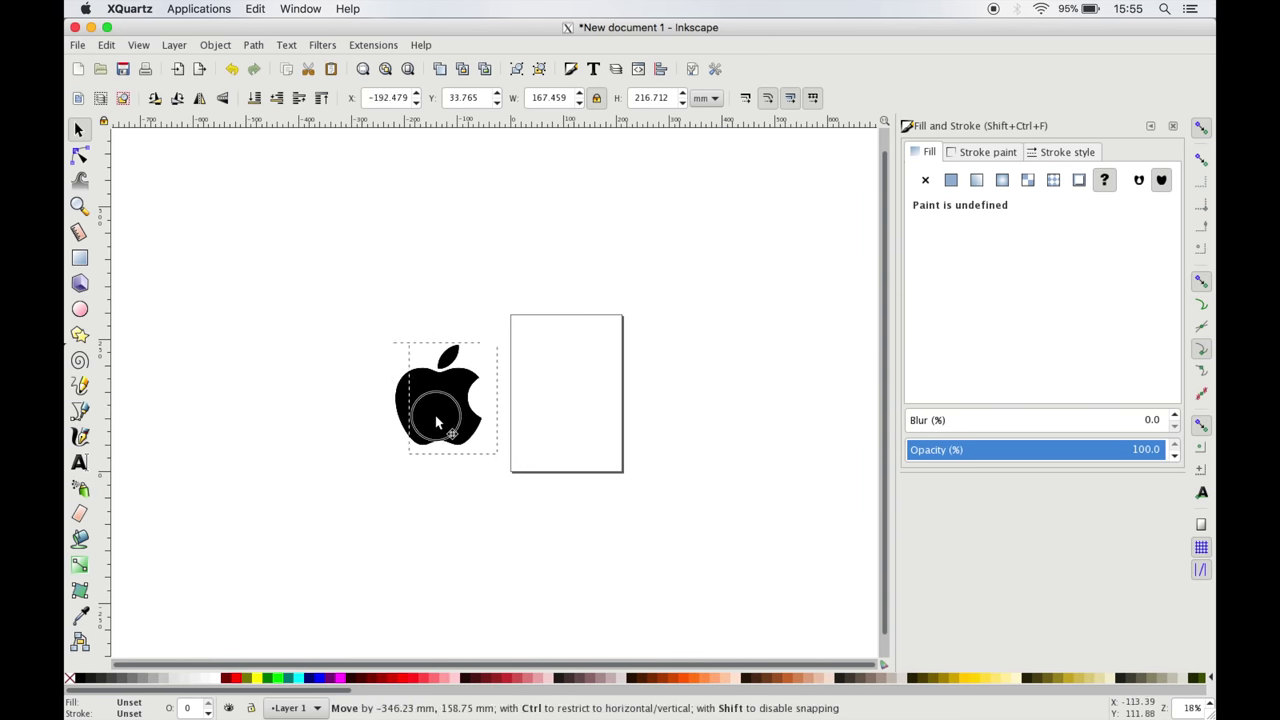
Import the Limbo Boy picture, enlarge it, and place it right of the page.
{"action": "left_click", "coordinate": [77, 45]}
{"action": "left_click", "coordinate": [165, 229]}
{"action": "double_click", "coordinate": [484, 216]}
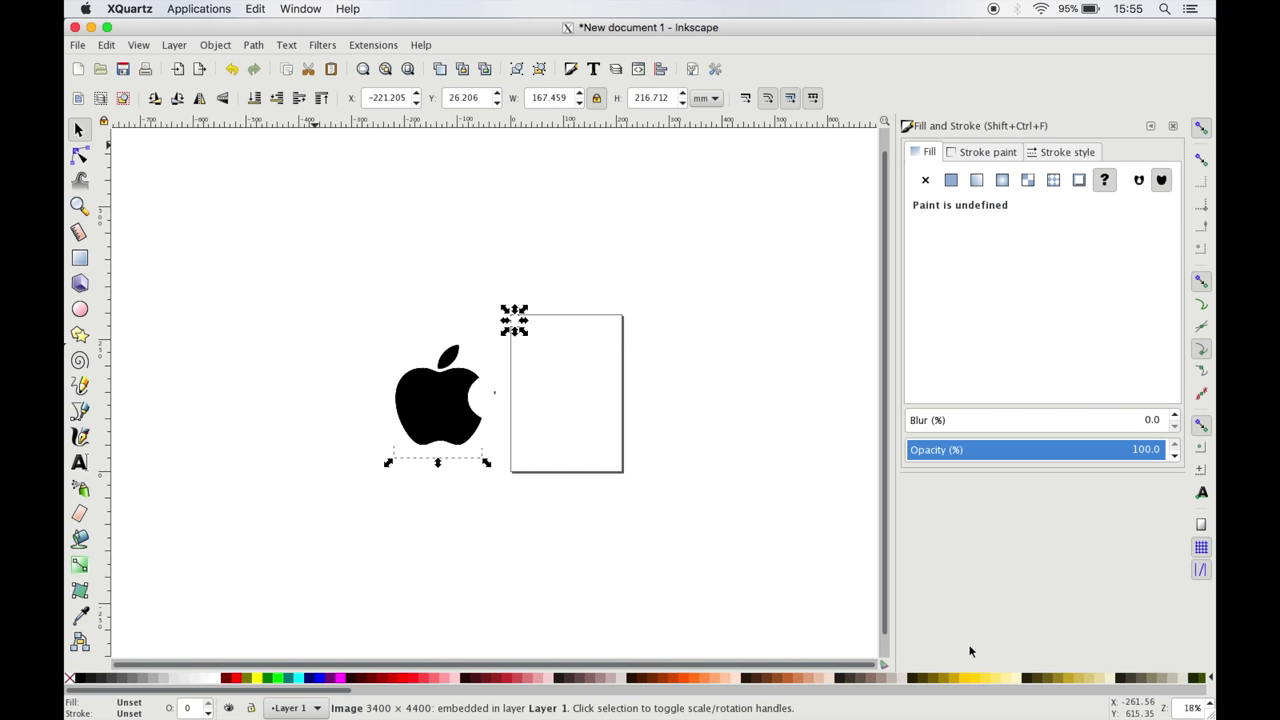
{"action": "left_click_drag", "start_coordinate": [497, 391], "coordinate": [760, 196]}
{"action": "left_click_drag", "start_coordinate": [559, 332], "coordinate": [743, 434]}
{"action": "left_click", "coordinate": [495, 252]}
{"action": "key", "text": "plus"}
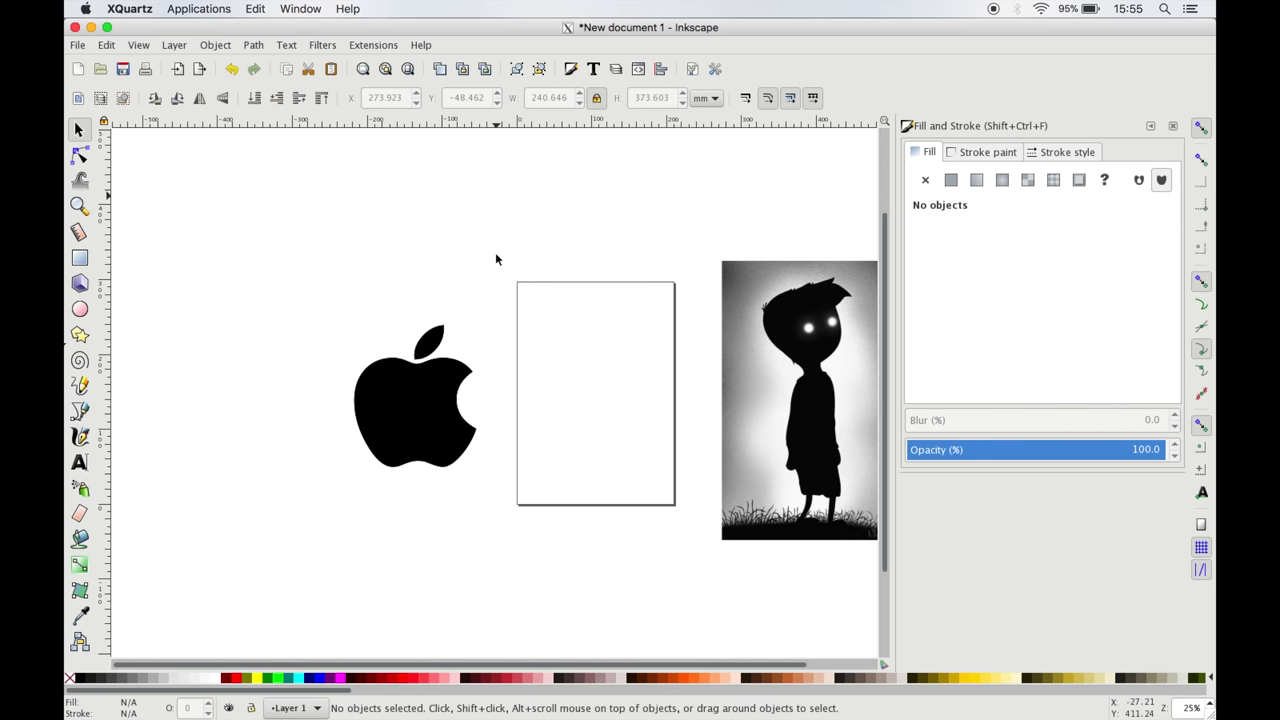
{"action": "scroll", "coordinate": [748, 349], "scroll_direction": "right", "scroll_amount": 5}
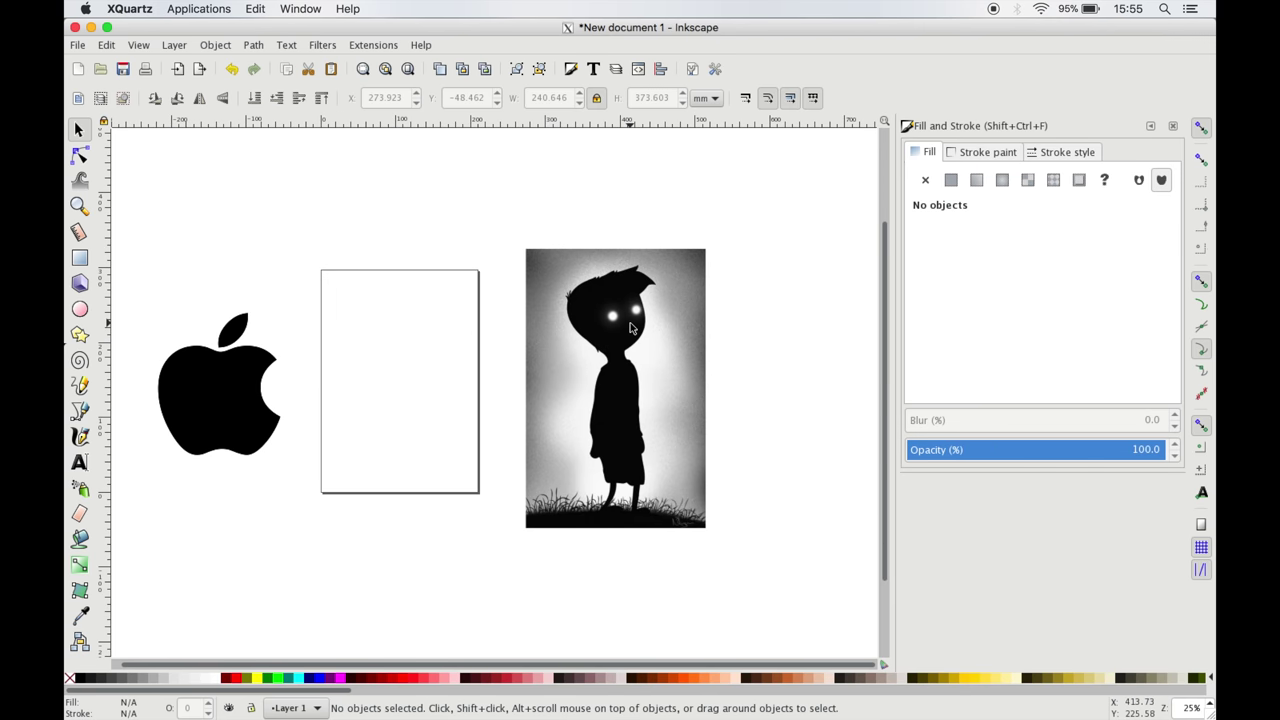
{"action": "left_click_drag", "start_coordinate": [670, 318], "coordinate": [642, 387]}
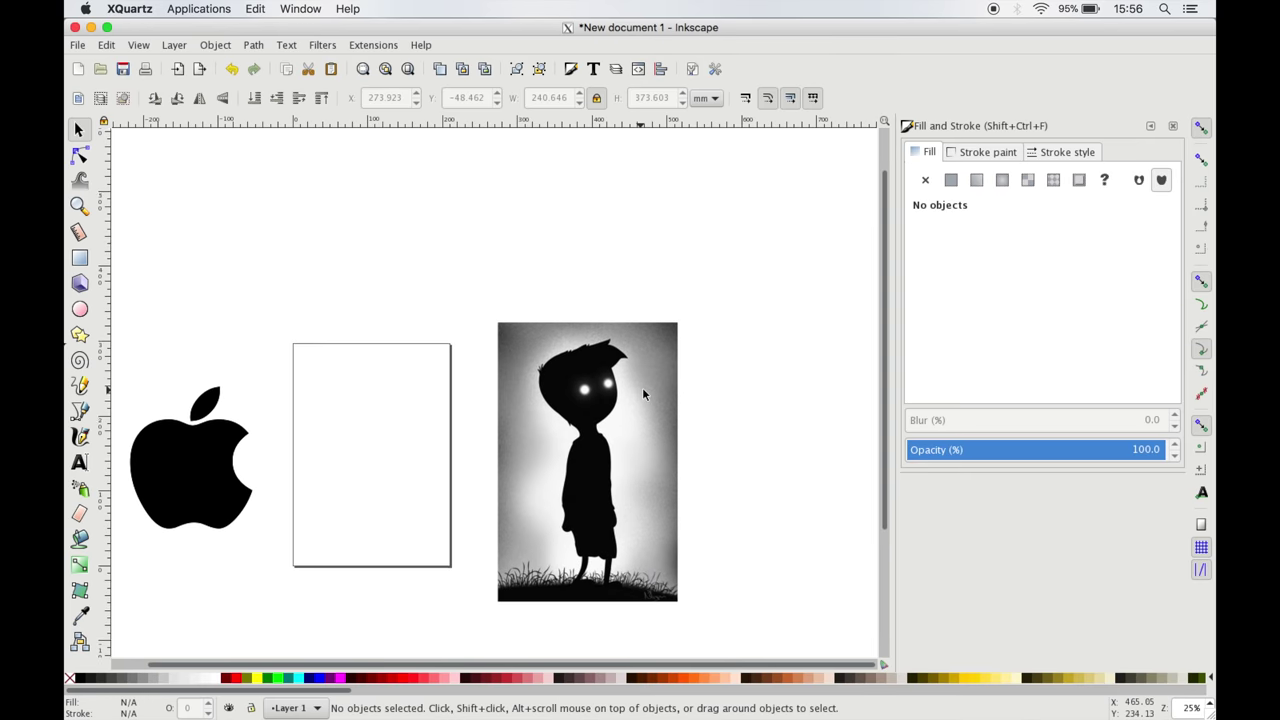
{"action": "key", "text": "plus"}
{"action": "key", "text": "plus"}
{"action": "key", "text": "plus"}
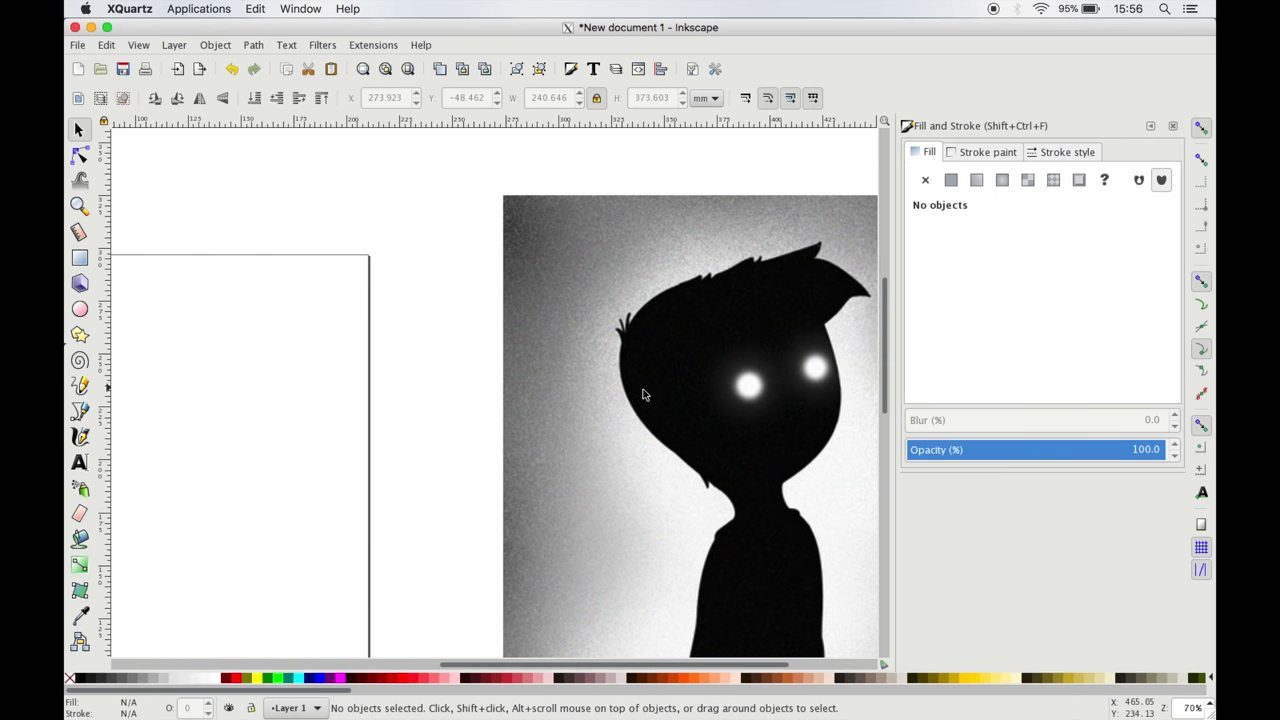
{"action": "scroll", "coordinate": [643, 394], "scroll_direction": "right", "scroll_amount": 7}
{"action": "scroll", "coordinate": [521, 449], "scroll_direction": "up", "scroll_amount": 1}
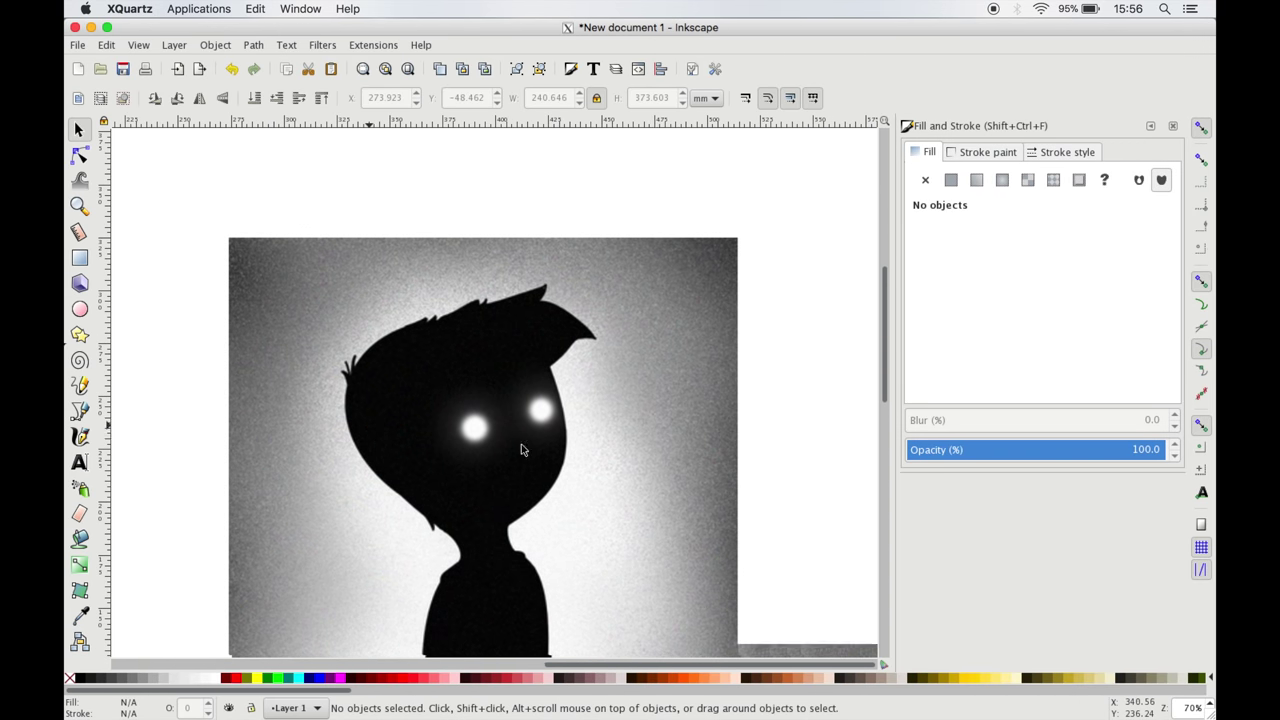
{"action": "key", "text": "plus"}
{"action": "key", "text": "plus"}
{"action": "key", "text": "plus"}
{"action": "key", "text": "plus"}
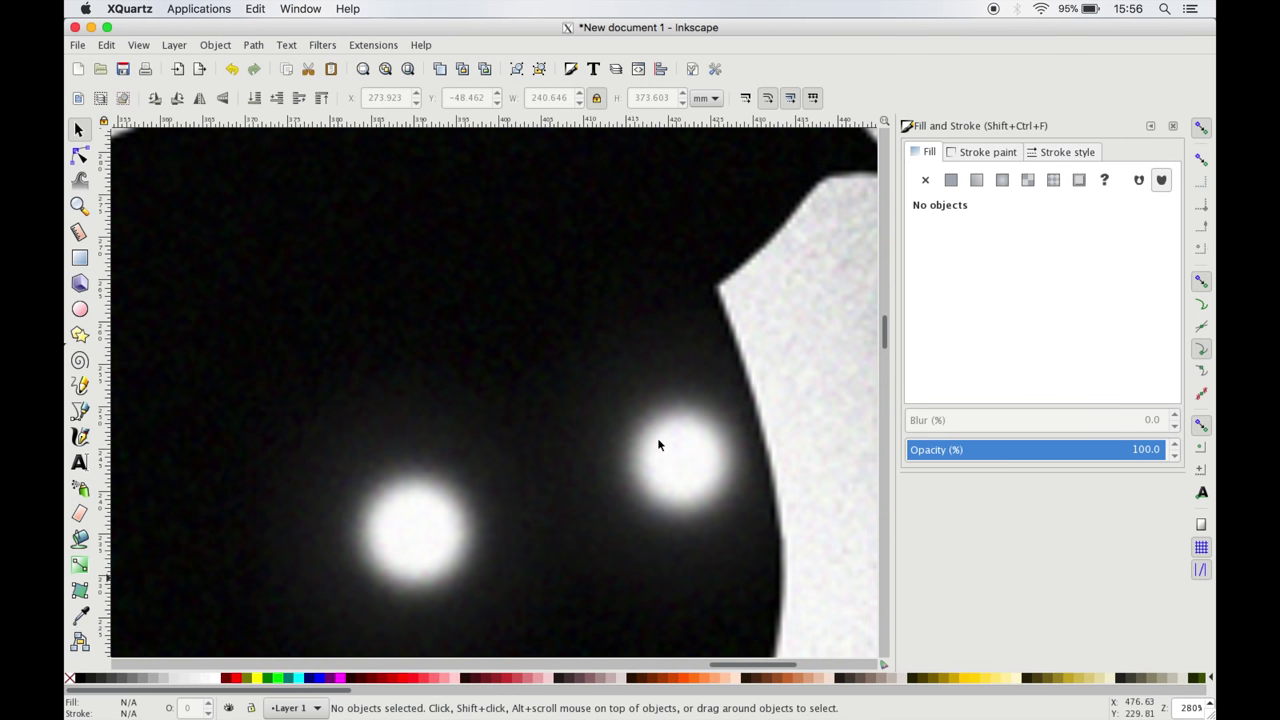
{"action": "left_click_drag", "start_coordinate": [601, 376], "coordinate": [650, 351]}
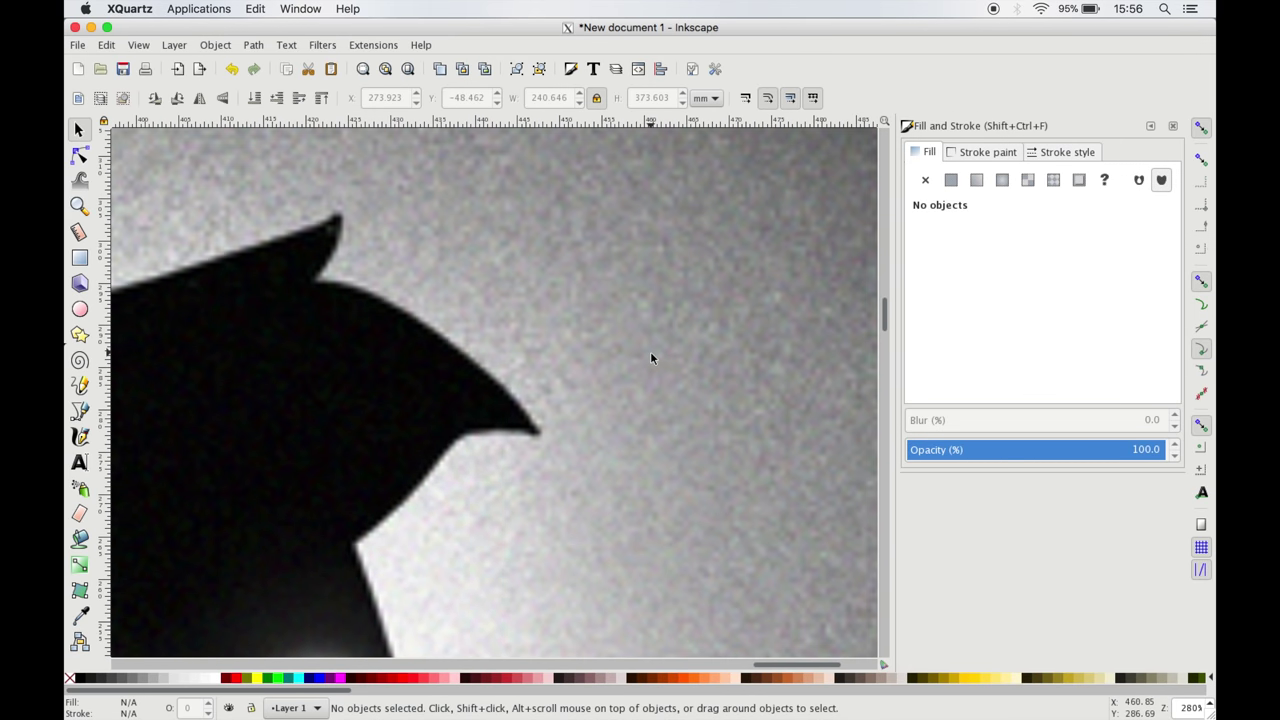
{"action": "key", "text": "plus"}
{"action": "key", "text": "plus"}
{"action": "key", "text": "plus"}
{"action": "key", "text": "plus"}
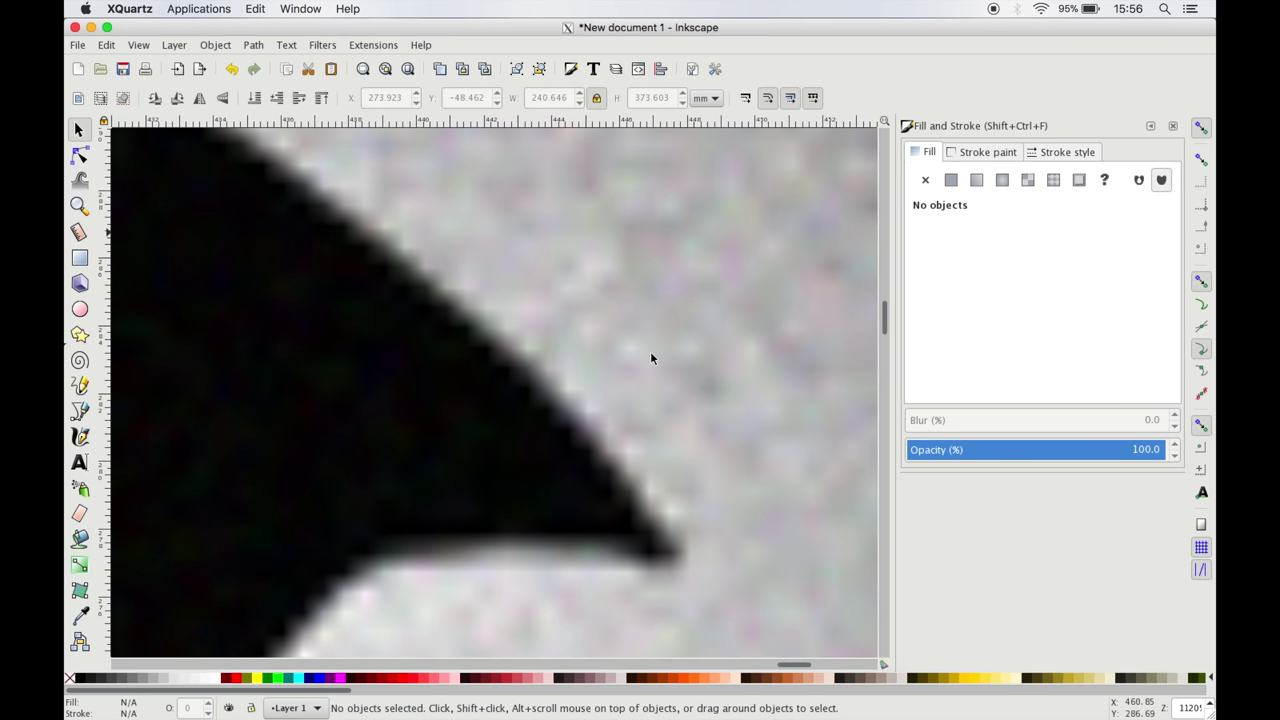
{"action": "key", "text": "minus"}
{"action": "key", "text": "minus"}
{"action": "key", "text": "minus"}
{"action": "key", "text": "minus"}
{"action": "key", "text": "minus"}
{"action": "key", "text": "minus"}
{"action": "key", "text": "minus"}
{"action": "key", "text": "minus"}
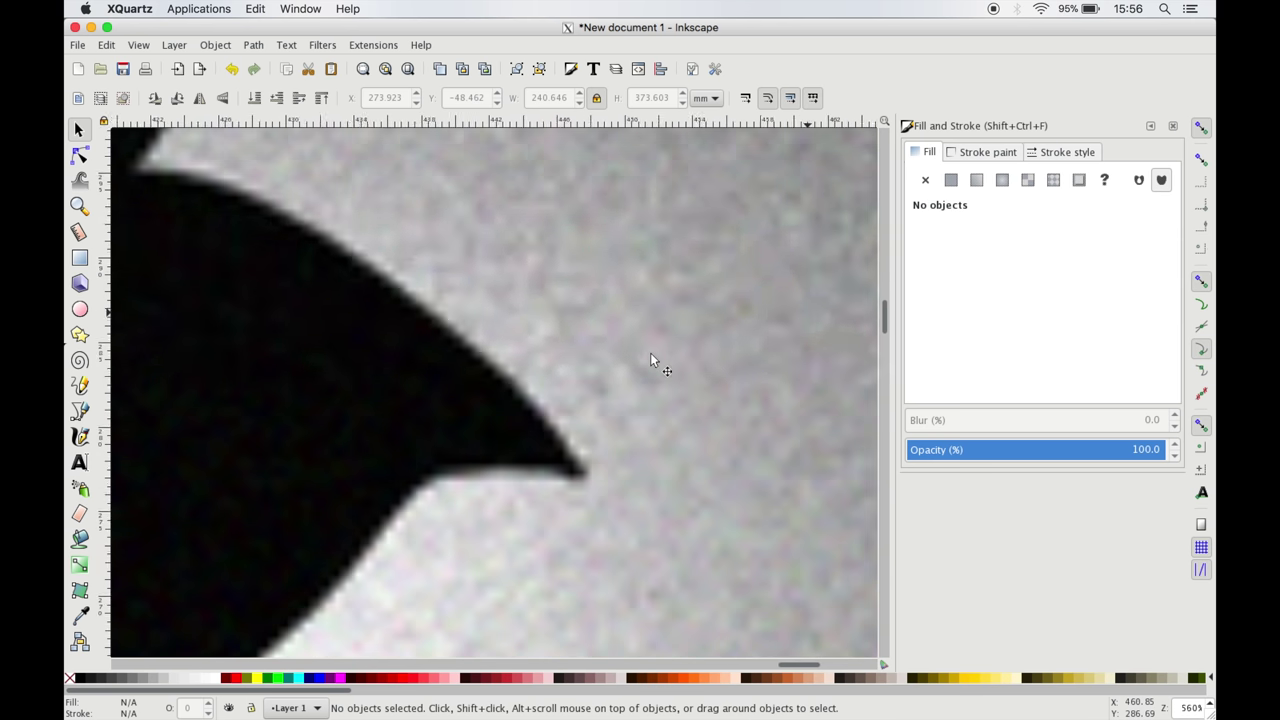
{"action": "key", "text": "minus"}
{"action": "key", "text": "minus"}
{"action": "key", "text": "minus"}
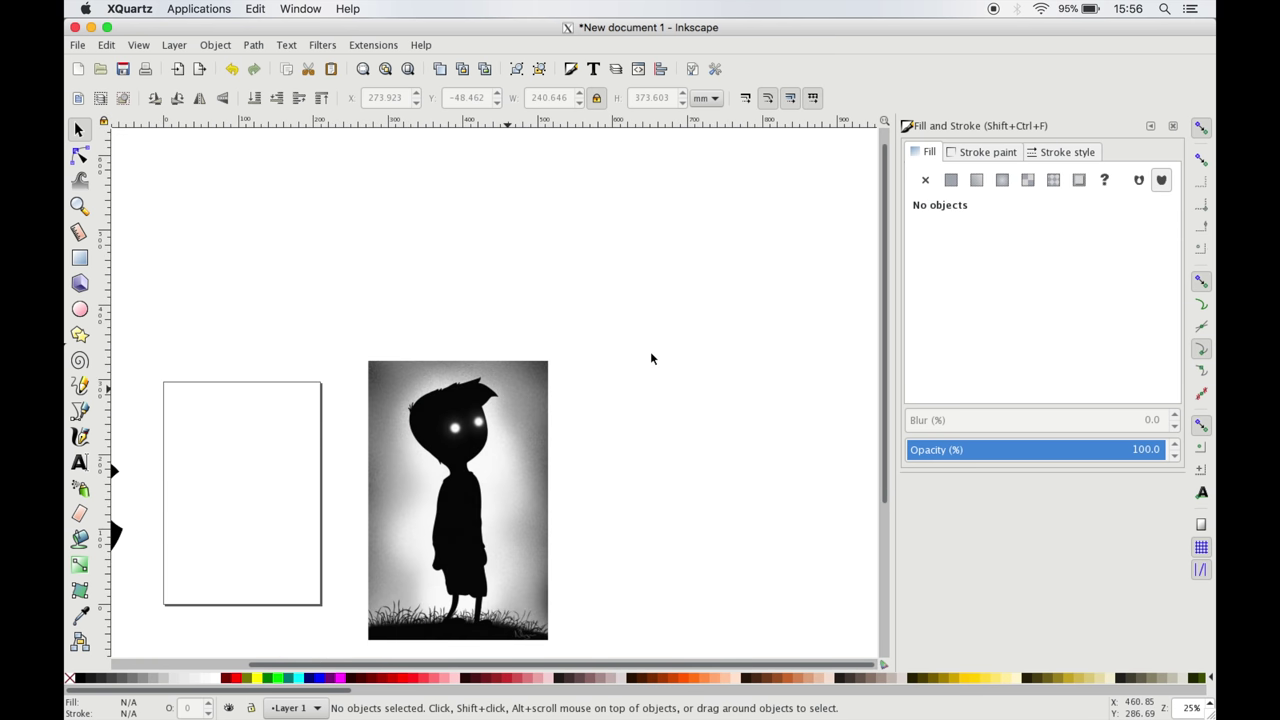
{"action": "scroll", "coordinate": [553, 499], "scroll_direction": "down", "scroll_amount": 2}
{"action": "scroll", "coordinate": [553, 499], "scroll_direction": "left", "scroll_amount": 1}
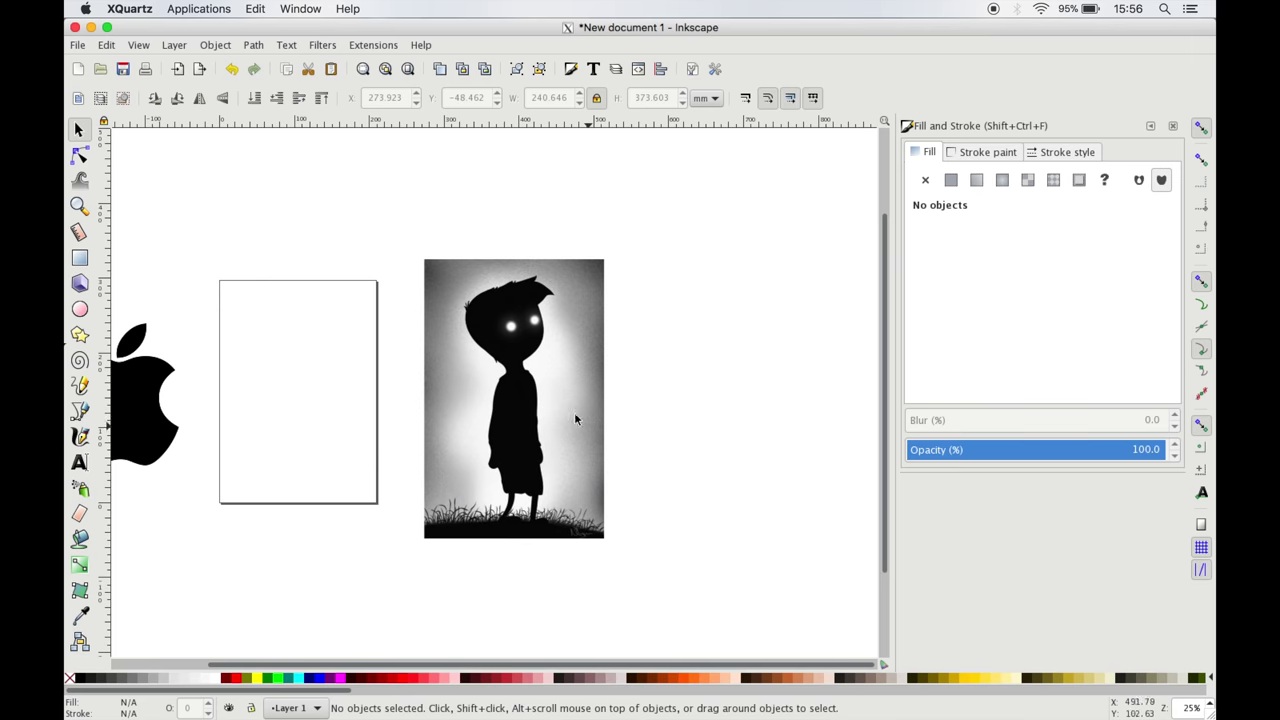
{"action": "left_click", "coordinate": [565, 399]}
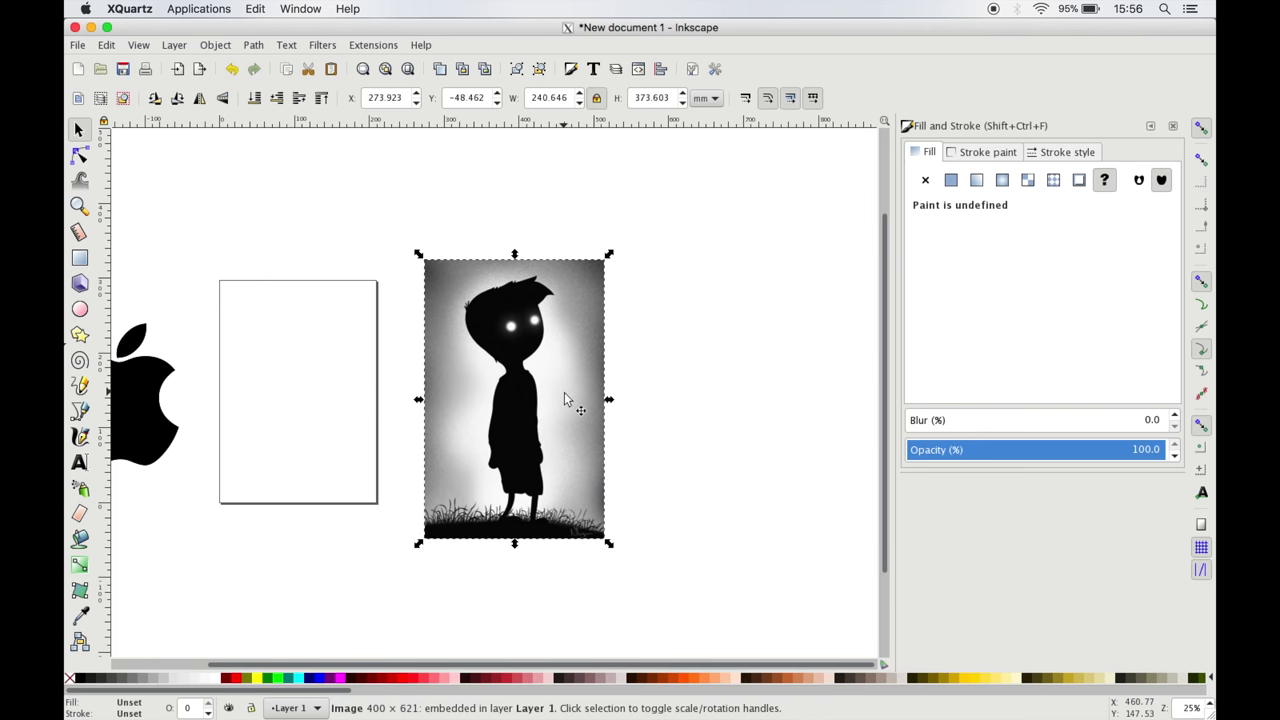
Run Path > Trace Bitmap on the Limbo Boy with live preview and brightness cutoff 0.500.
{"action": "left_click", "coordinate": [265, 46]}
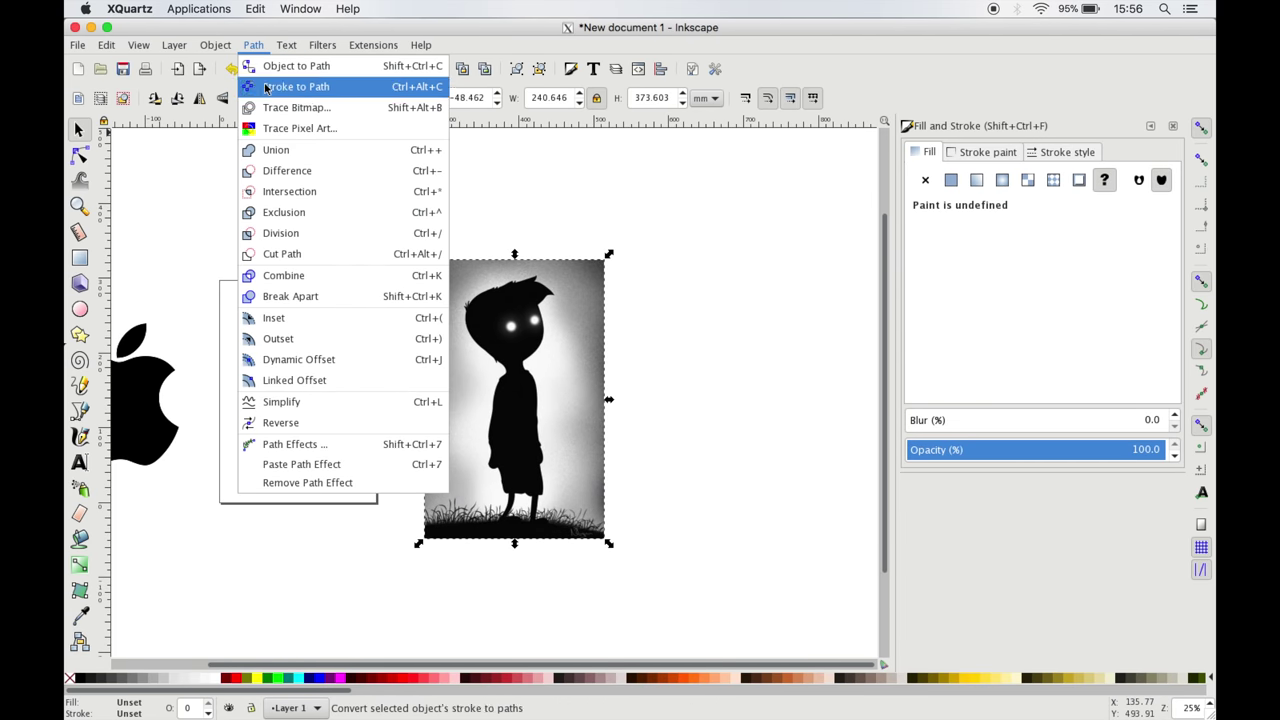
{"action": "left_click", "coordinate": [285, 107]}
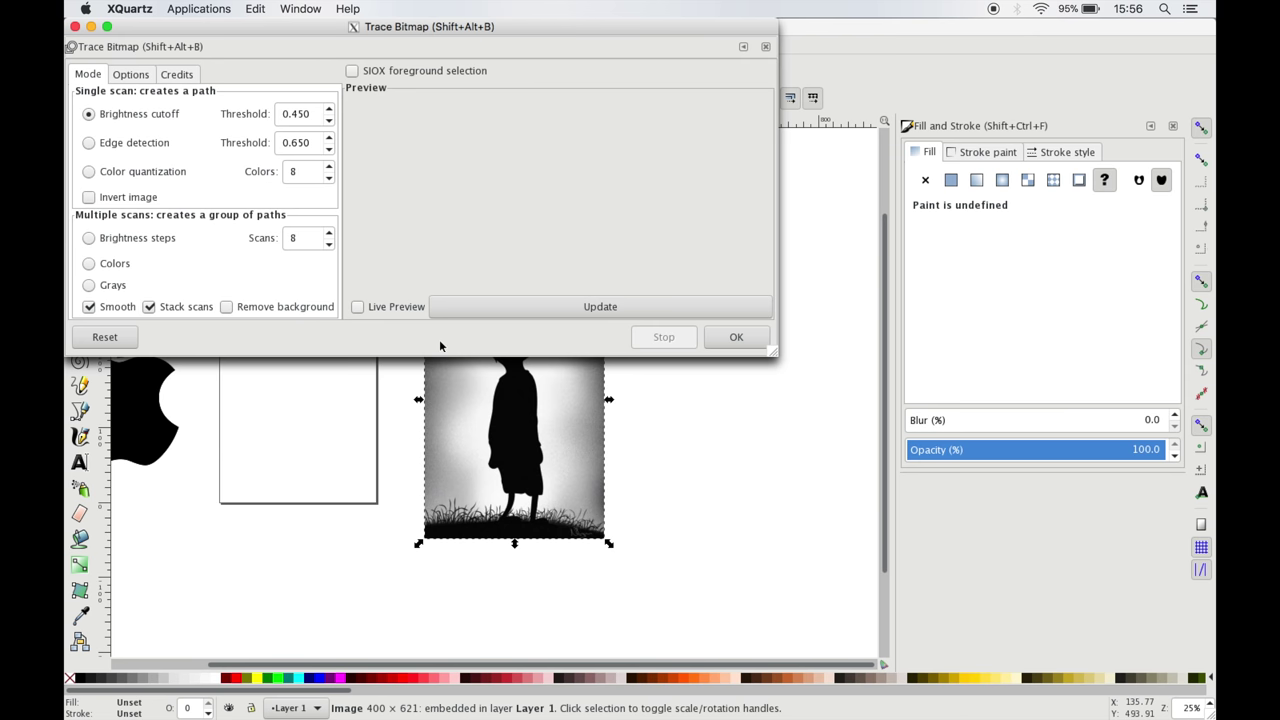
{"action": "left_click", "coordinate": [358, 307]}
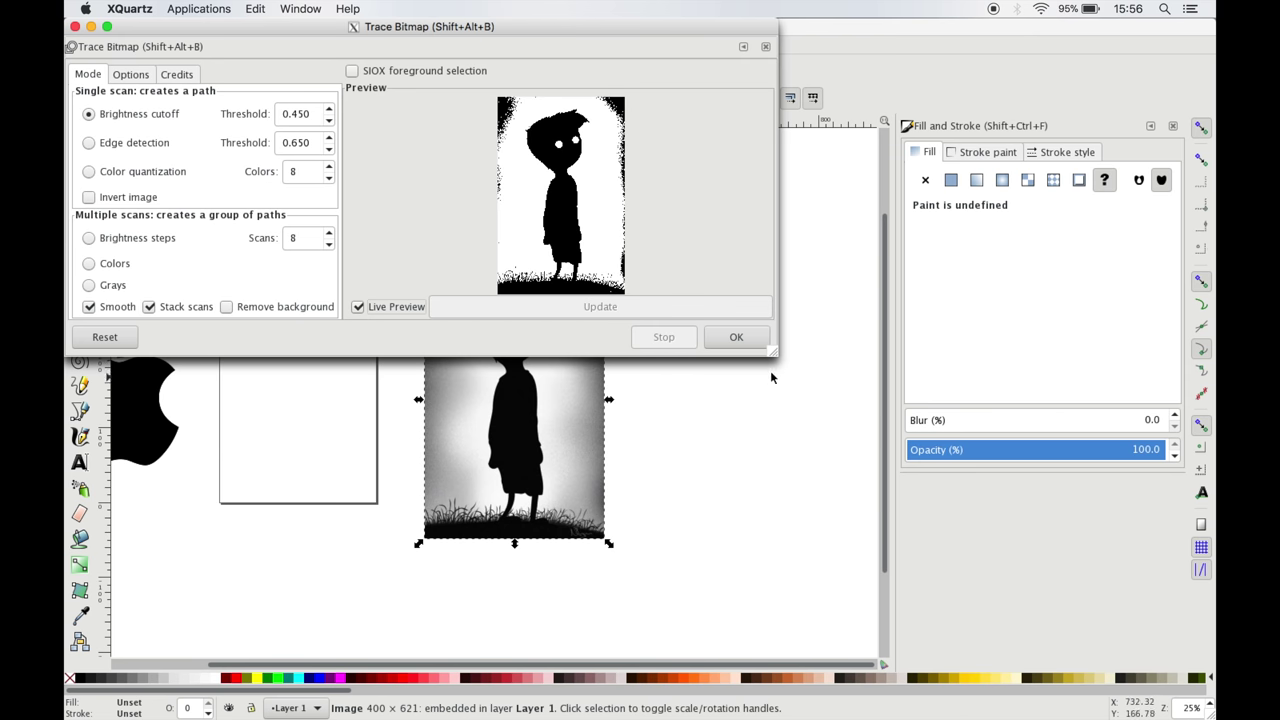
{"action": "left_click_drag", "start_coordinate": [776, 353], "coordinate": [852, 636]}
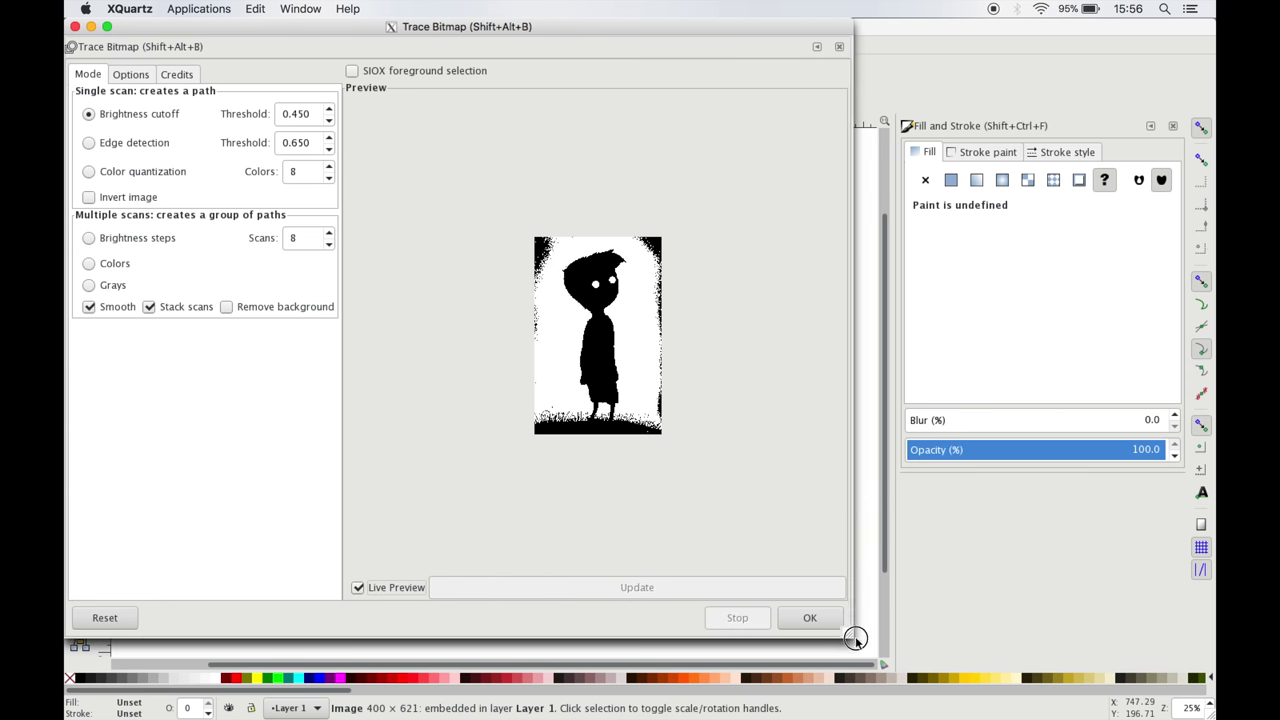
{"action": "left_click_drag", "start_coordinate": [330, 114], "coordinate": [329, 114]}
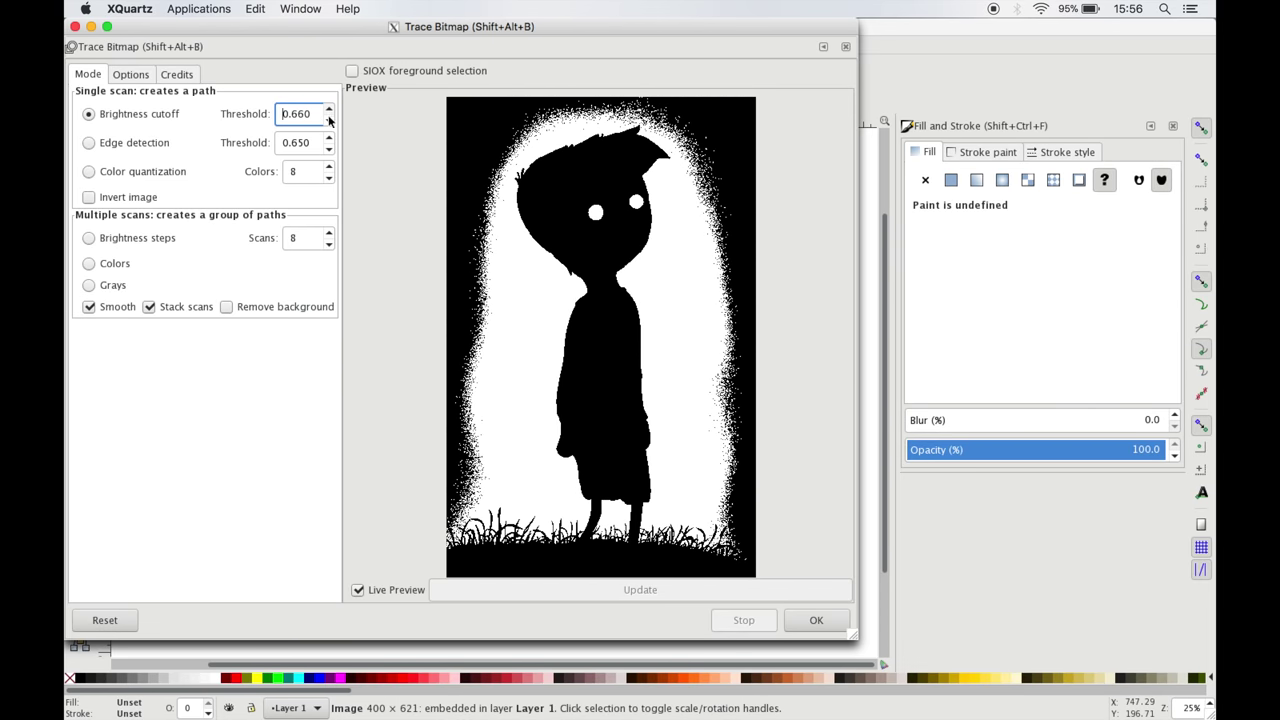
{"action": "left_click_drag", "start_coordinate": [328, 121], "coordinate": [328, 124]}
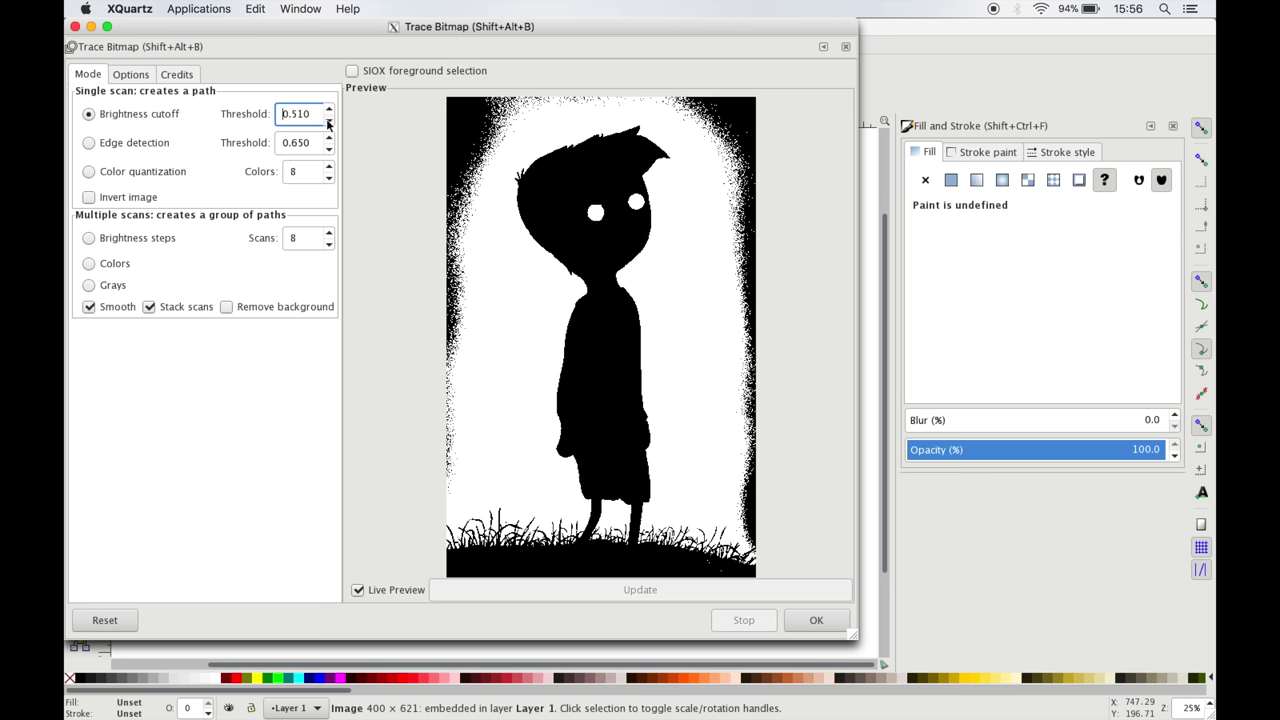
{"action": "left_click", "coordinate": [328, 124]}
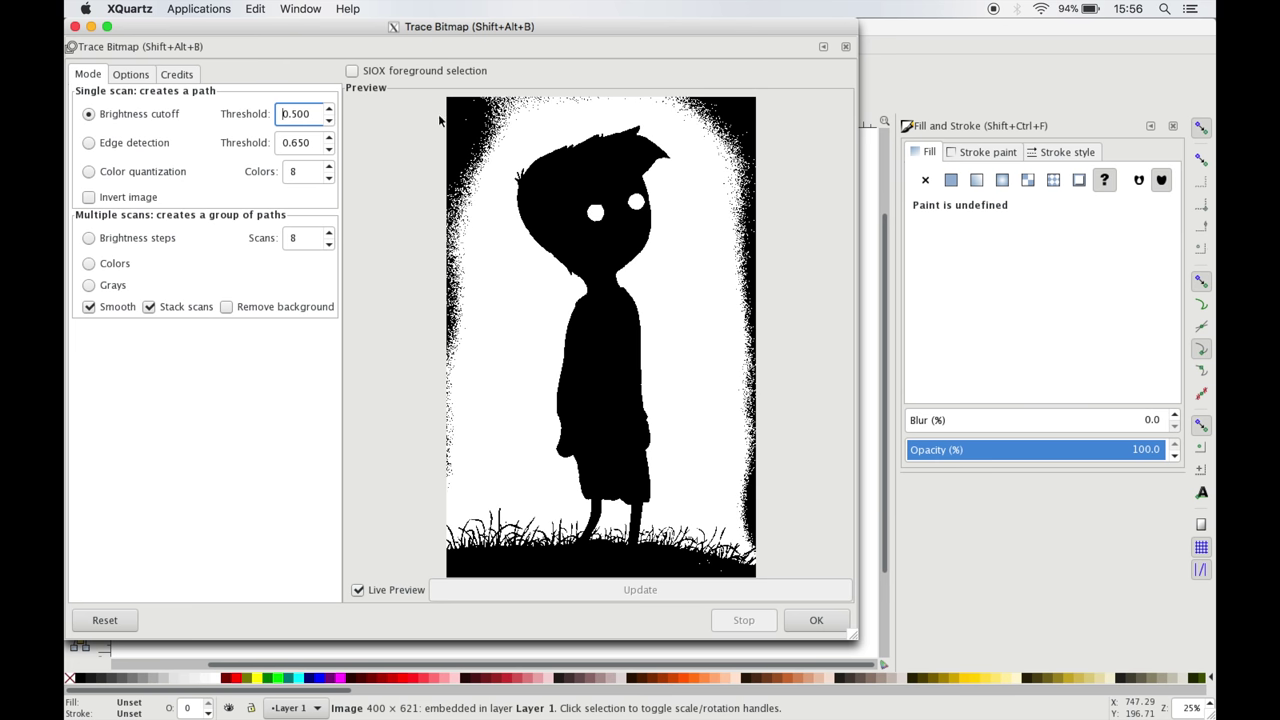
{"action": "left_click", "coordinate": [825, 622]}
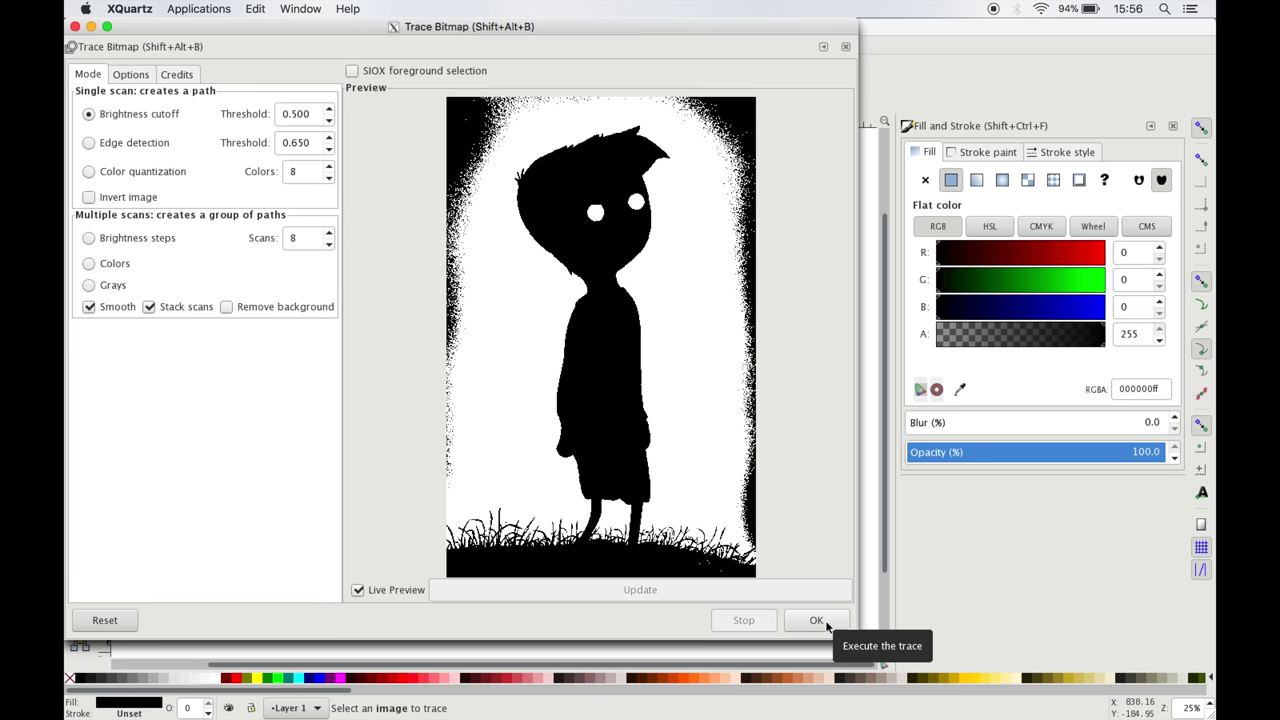
{"action": "left_click", "coordinate": [75, 27]}
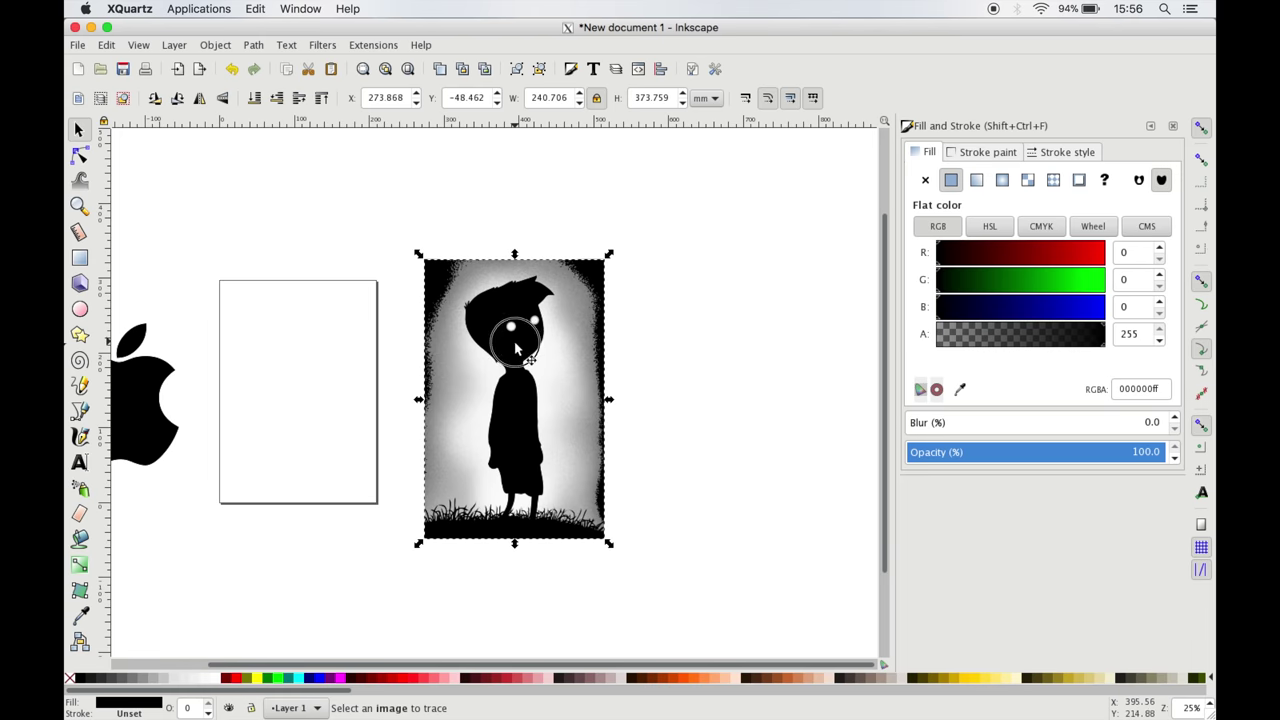
Move the traced silhouette beside the original picture, try a dark red fill, then undo it.
{"action": "mouse_move", "coordinate": [515, 347]}
{"action": "left_mouse_down"}
{"action": "mouse_move", "coordinate": [306, 346]}
{"action": "mouse_move", "coordinate": [708, 350]}
{"action": "mouse_move", "coordinate": [700, 330]}
{"action": "mouse_move", "coordinate": [704, 343]}
{"action": "left_mouse_up"}
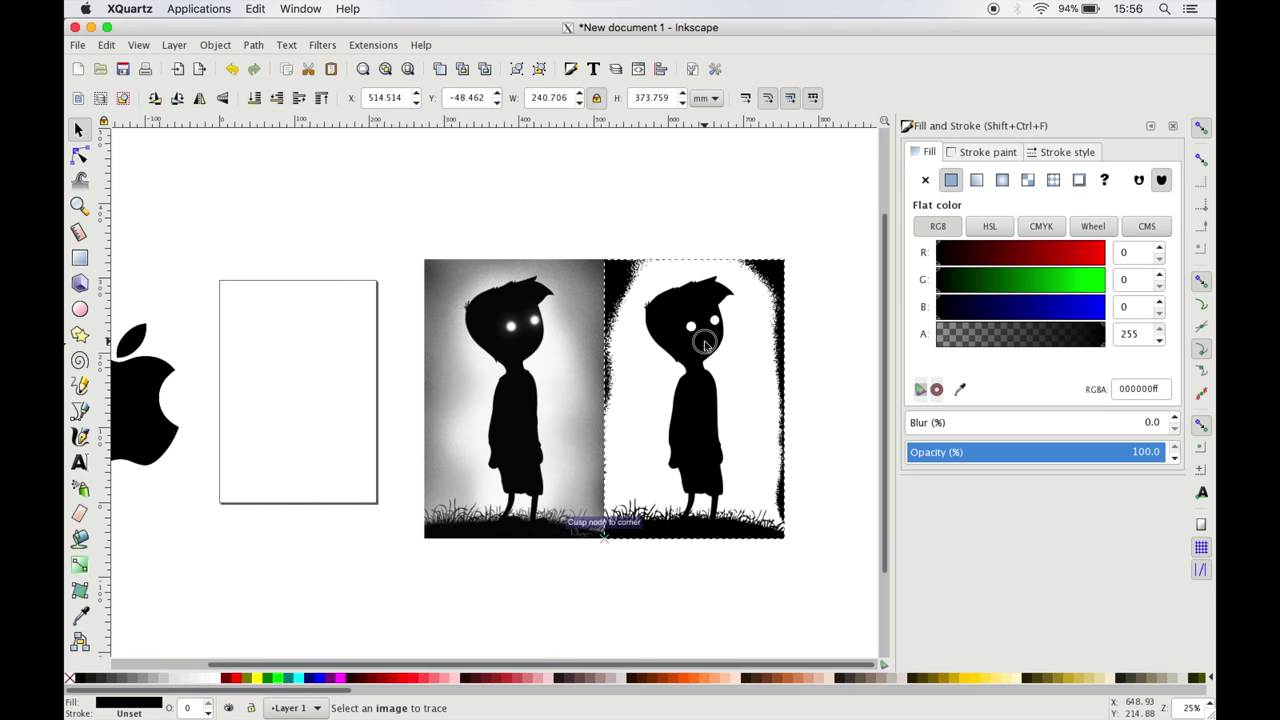
{"action": "left_click", "coordinate": [551, 357]}
{"action": "left_click", "coordinate": [781, 361]}
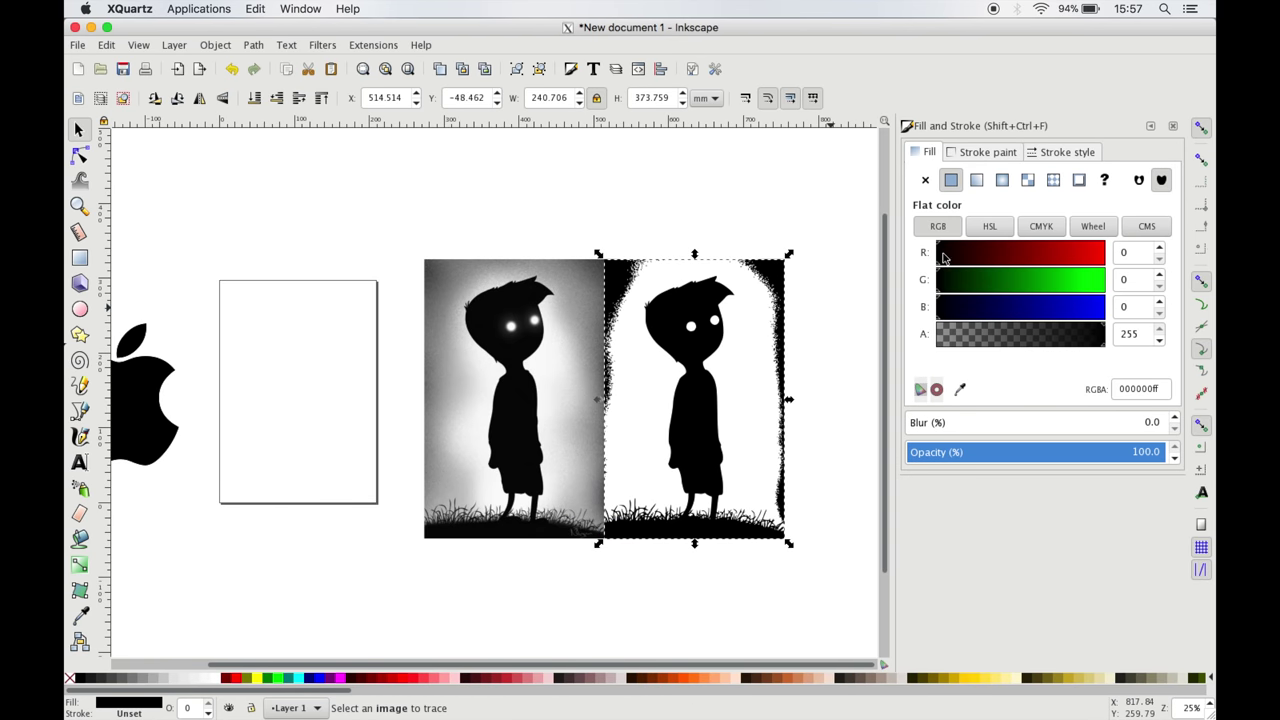
{"action": "mouse_move", "coordinate": [943, 257]}
{"action": "left_mouse_down"}
{"action": "mouse_move", "coordinate": [1143, 252]}
{"action": "mouse_move", "coordinate": [1063, 252]}
{"action": "left_mouse_up"}
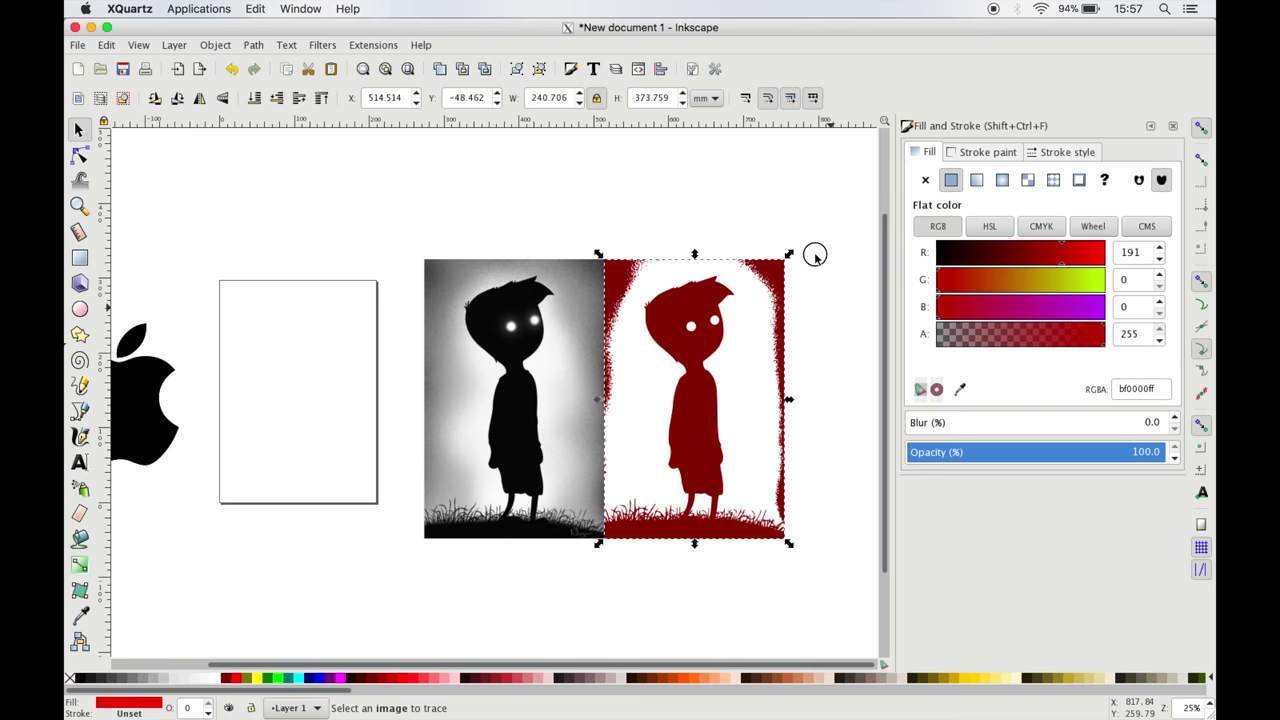
{"action": "key", "text": "ctrl+z"}
{"action": "key", "text": "ctrl+z"}
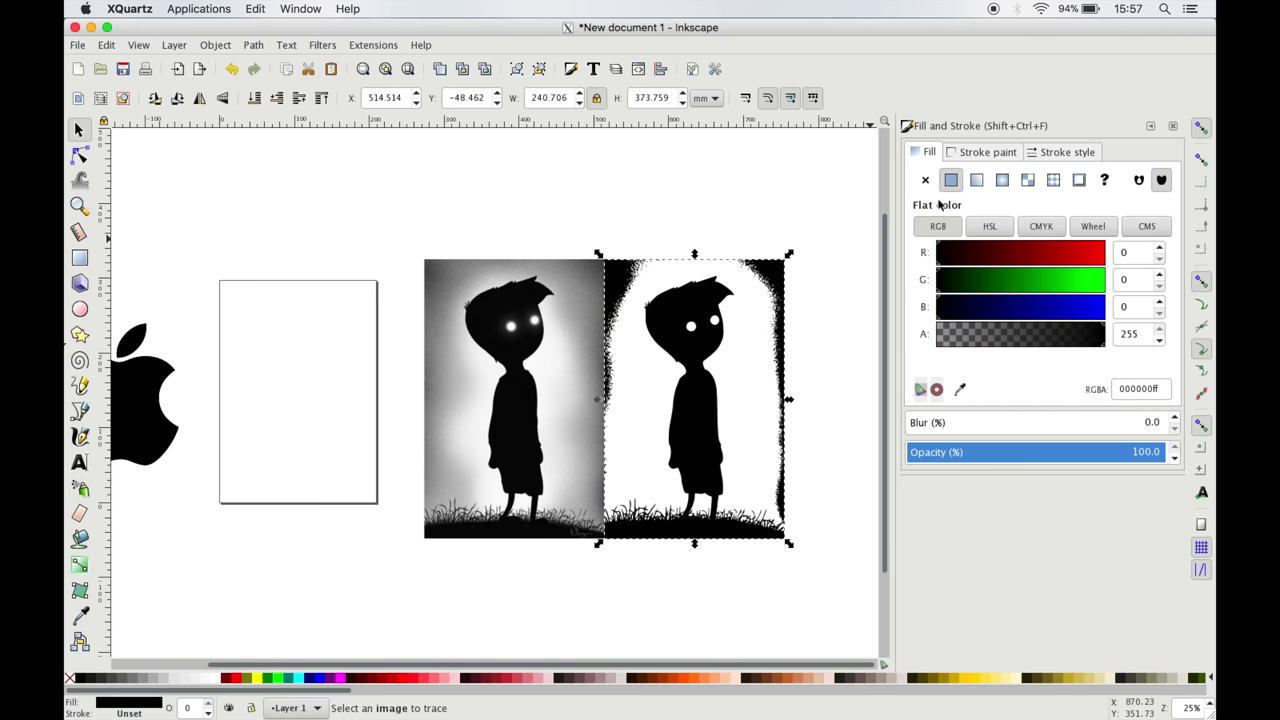
Give the traced silhouette a flat black stroke and no fill, then zoom in on it.
{"action": "left_click", "coordinate": [971, 155]}
{"action": "left_click", "coordinate": [951, 180]}
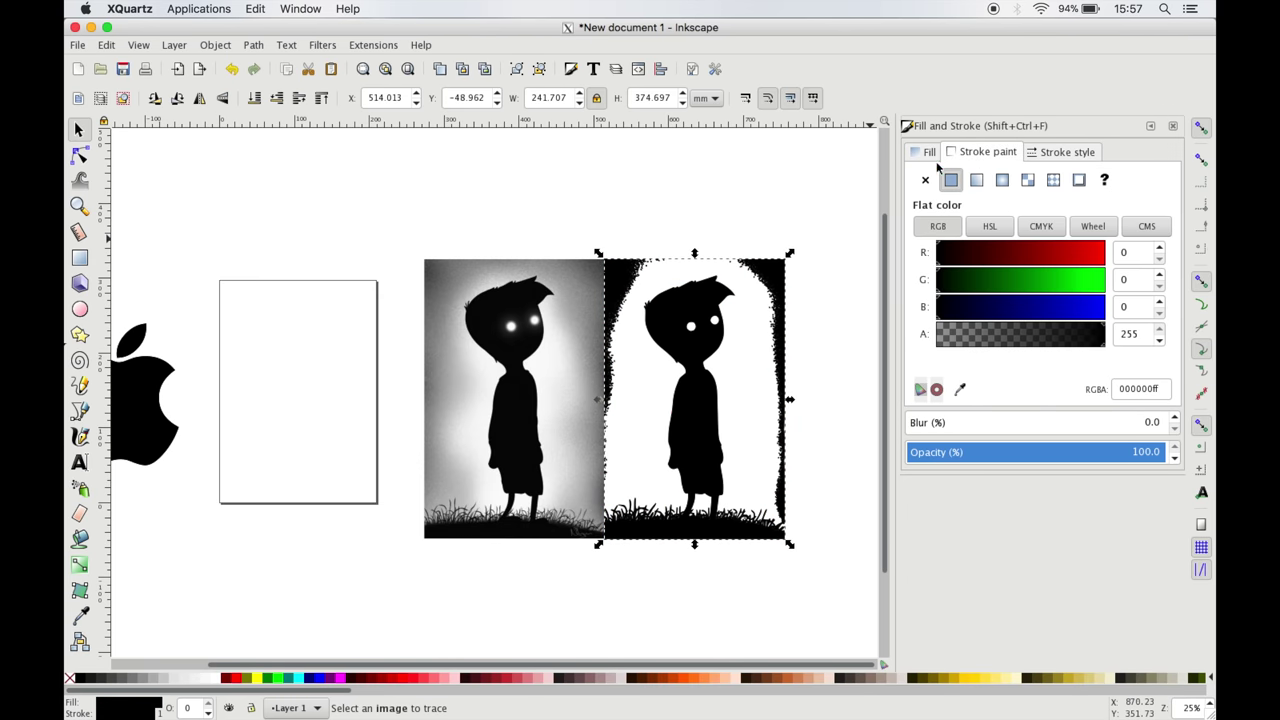
{"action": "left_click", "coordinate": [929, 152]}
{"action": "left_click", "coordinate": [925, 180]}
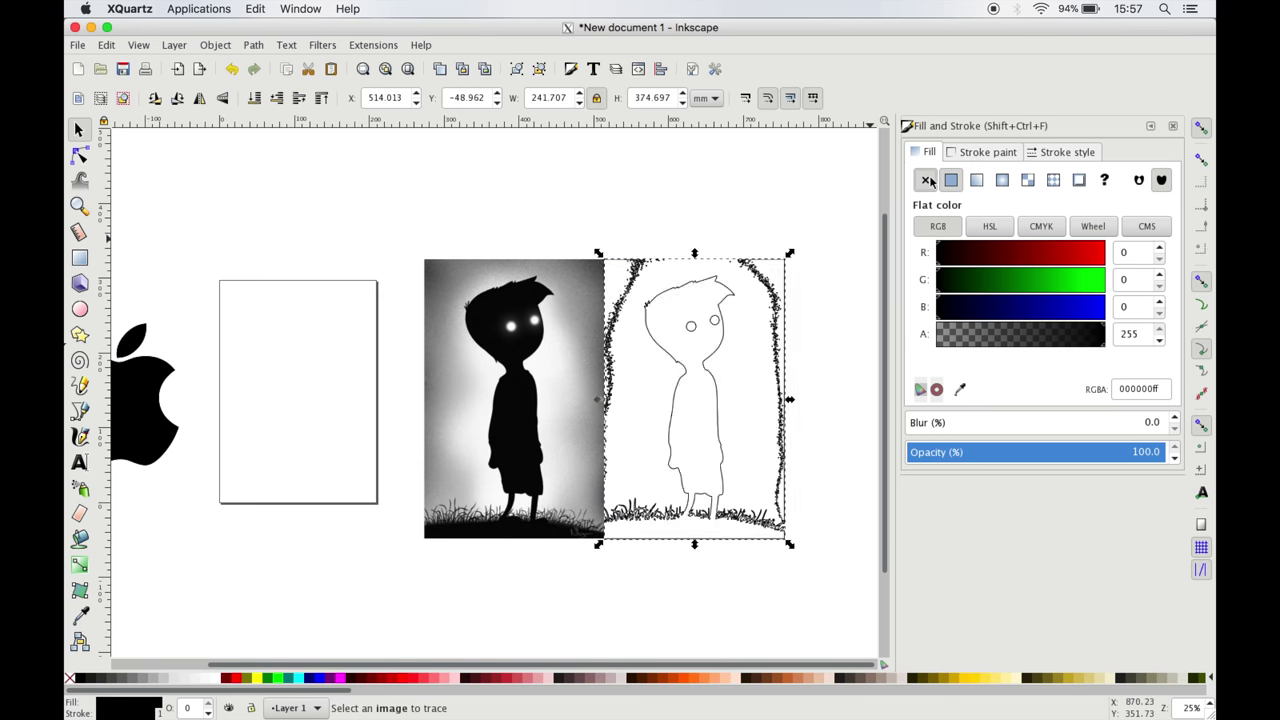
{"action": "left_click", "coordinate": [847, 344]}
{"action": "key", "text": "plus"}
{"action": "key", "text": "plus"}
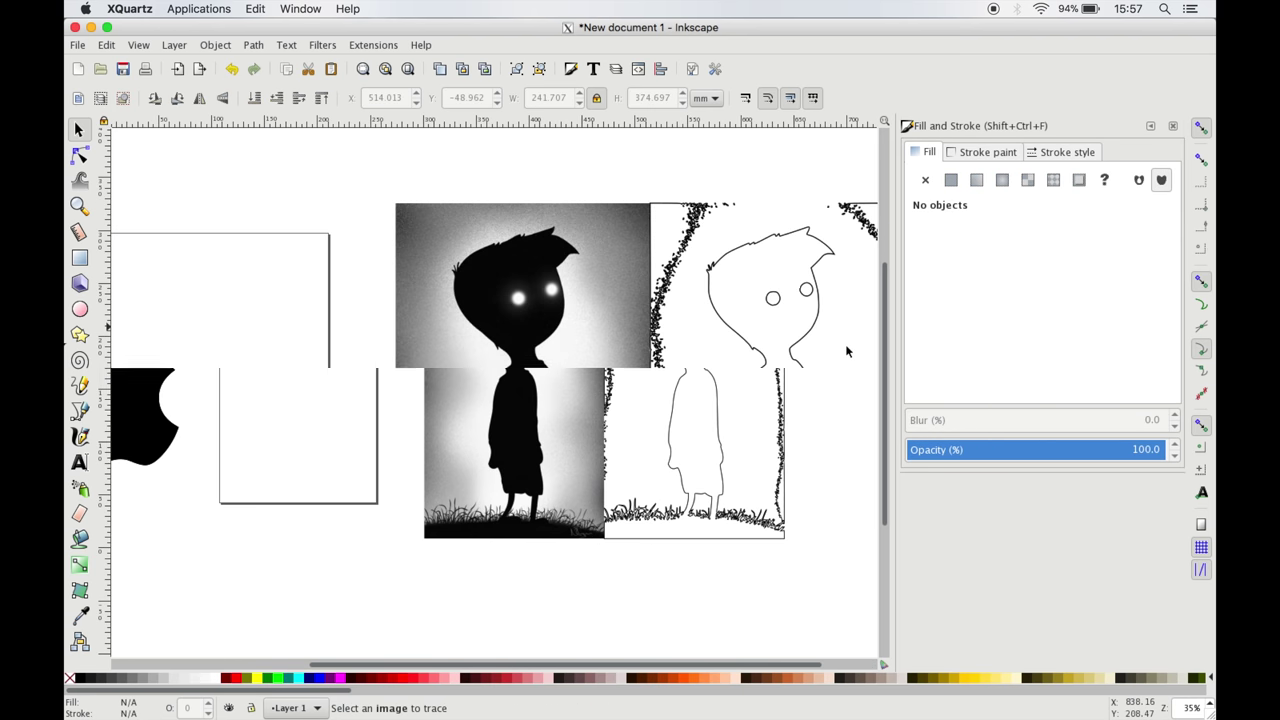
{"action": "left_click_drag", "start_coordinate": [828, 344], "coordinate": [267, 416]}
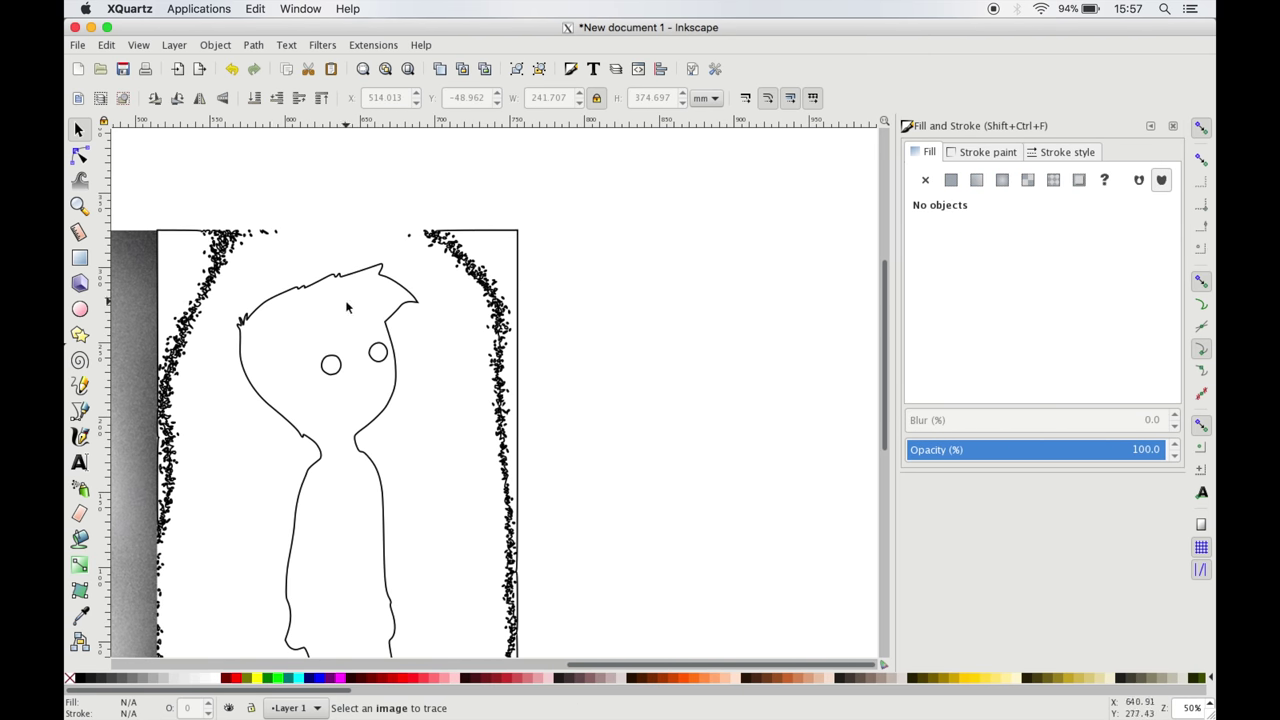
With the Node tool, delete the speckled right and left border nodes of the traced outline.
{"action": "left_click", "coordinate": [293, 300]}
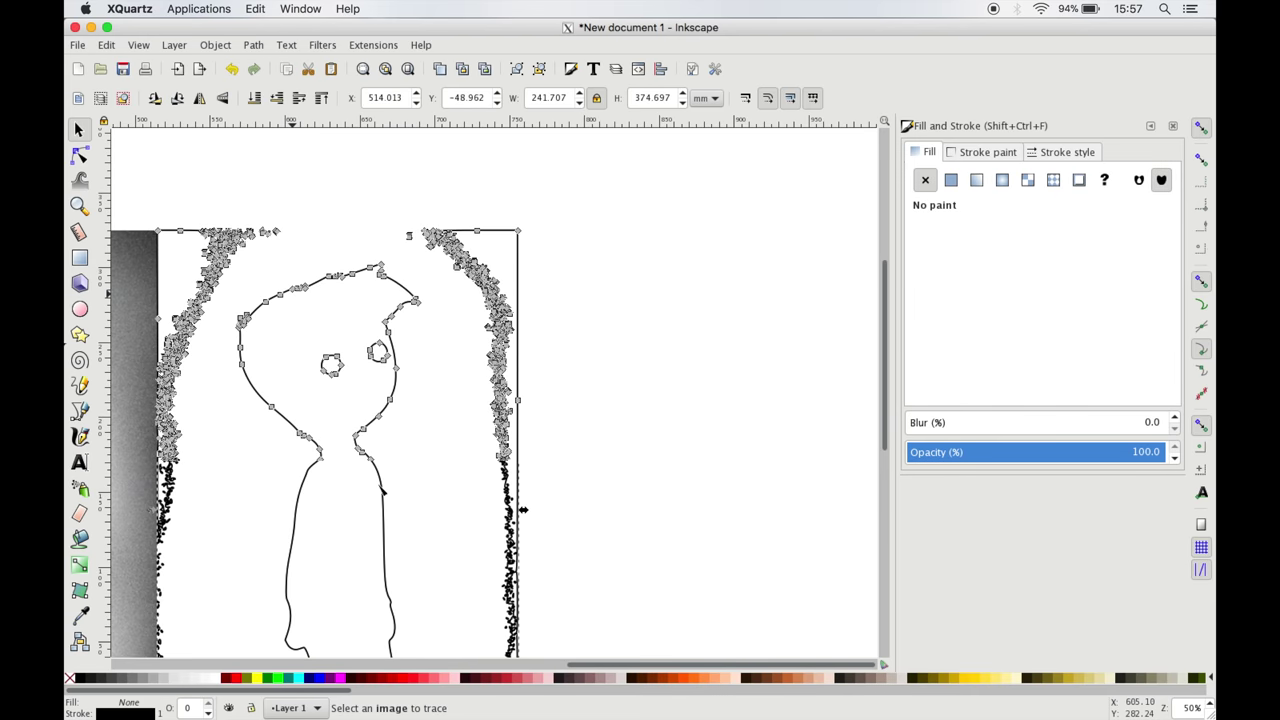
{"action": "key", "text": "n"}
{"action": "left_click_drag", "start_coordinate": [440, 489], "coordinate": [584, 396]}
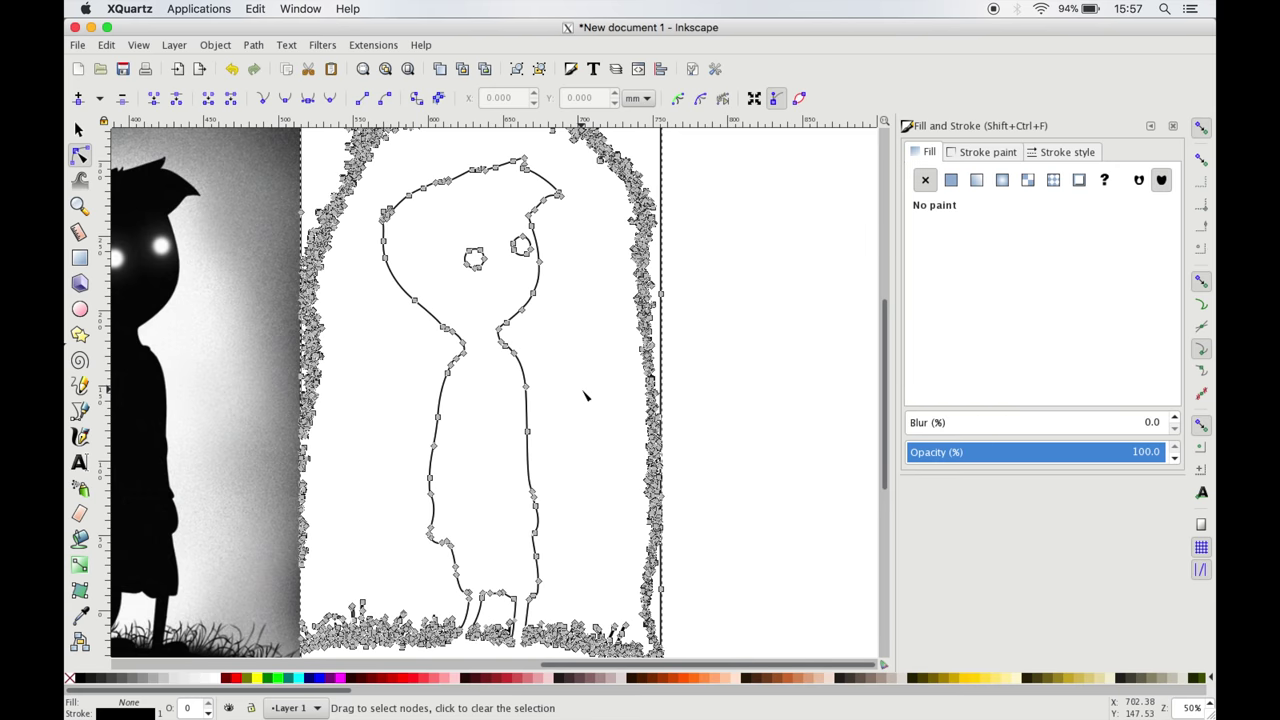
{"action": "key", "text": "minus"}
{"action": "left_click_drag", "start_coordinate": [586, 263], "coordinate": [660, 491]}
{"action": "key", "text": "Delete"}
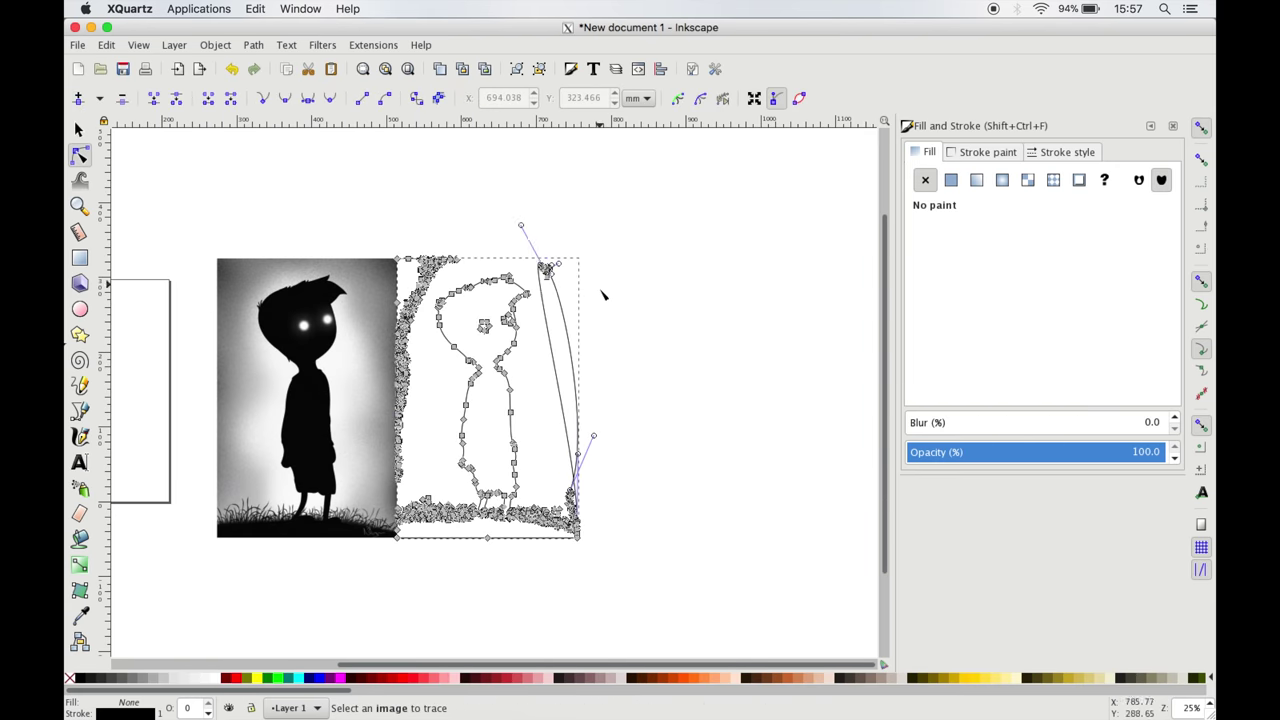
{"action": "left_click_drag", "start_coordinate": [603, 294], "coordinate": [590, 545]}
{"action": "key", "text": "Delete"}
{"action": "left_click_drag", "start_coordinate": [286, 509], "coordinate": [389, 209]}
{"action": "key", "text": "Delete"}
Delete the grass nodes on both sides and the leftover fragments near the feet.
{"action": "left_click_drag", "start_coordinate": [381, 386], "coordinate": [423, 537]}
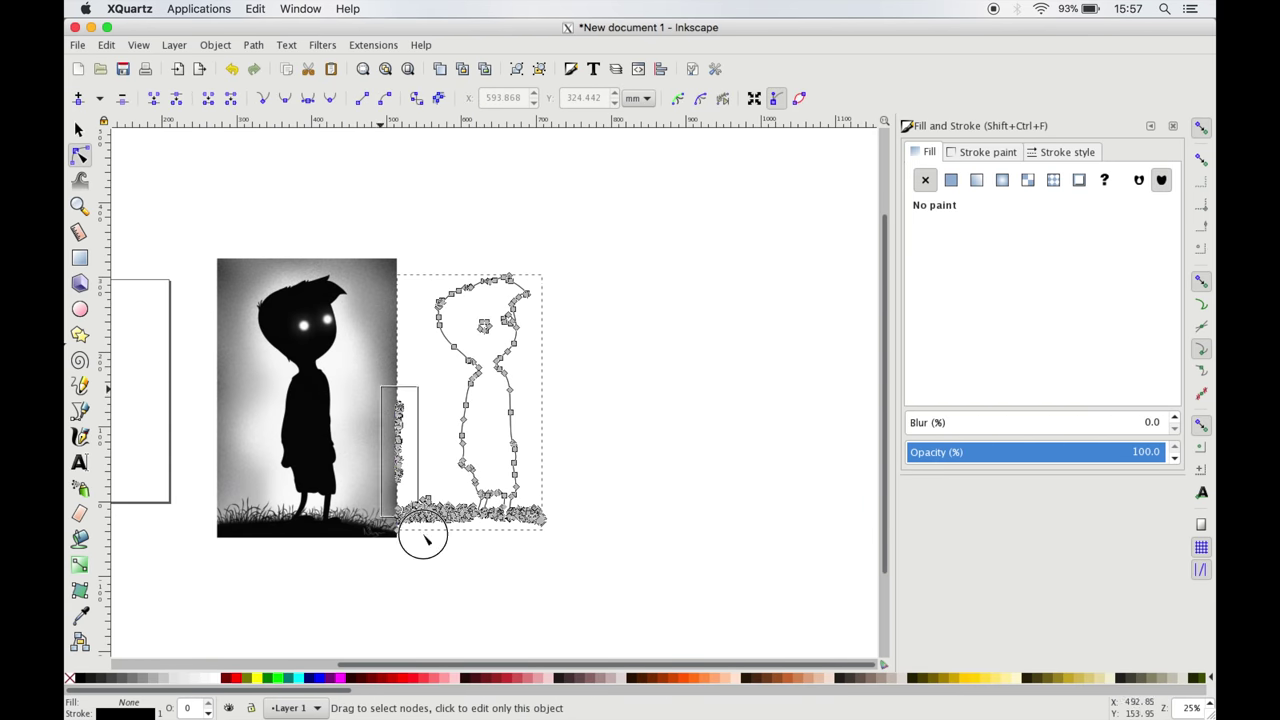
{"action": "scroll", "coordinate": [406, 529], "scroll_direction": "up", "scroll_amount": 5}
{"action": "left_click_drag", "start_coordinate": [378, 498], "coordinate": [236, 356]}
{"action": "key", "text": "Delete"}
{"action": "left_click_drag", "start_coordinate": [524, 508], "coordinate": [381, 388]}
{"action": "key", "text": "Delete"}
{"action": "left_click_drag", "start_coordinate": [776, 540], "coordinate": [532, 338]}
{"action": "key", "text": "Delete"}
{"action": "scroll", "coordinate": [560, 447], "scroll_direction": "up", "scroll_amount": 3}
{"action": "left_click_drag", "start_coordinate": [666, 586], "coordinate": [602, 380]}
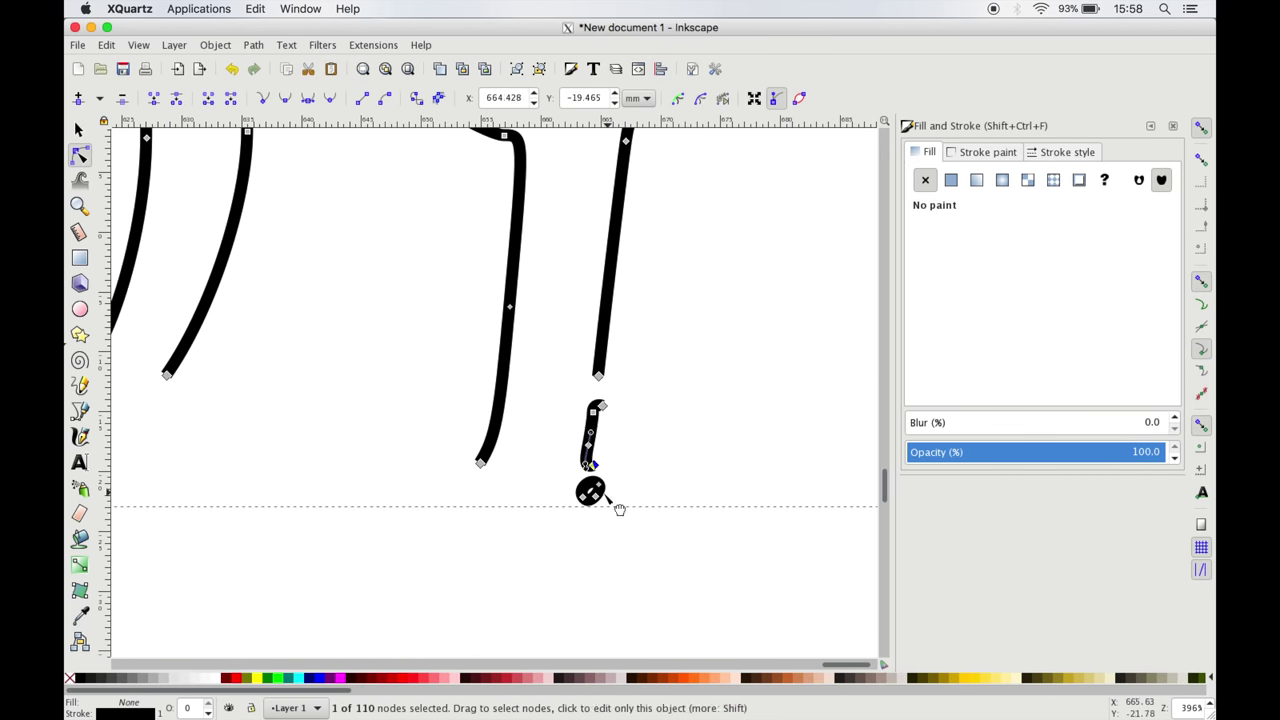
{"action": "scroll", "coordinate": [619, 510], "scroll_direction": "up", "scroll_amount": 2}
Reshape the leg and foot nodes into clean, smooth curves.
{"action": "left_click_drag", "start_coordinate": [623, 294], "coordinate": [537, 271]}
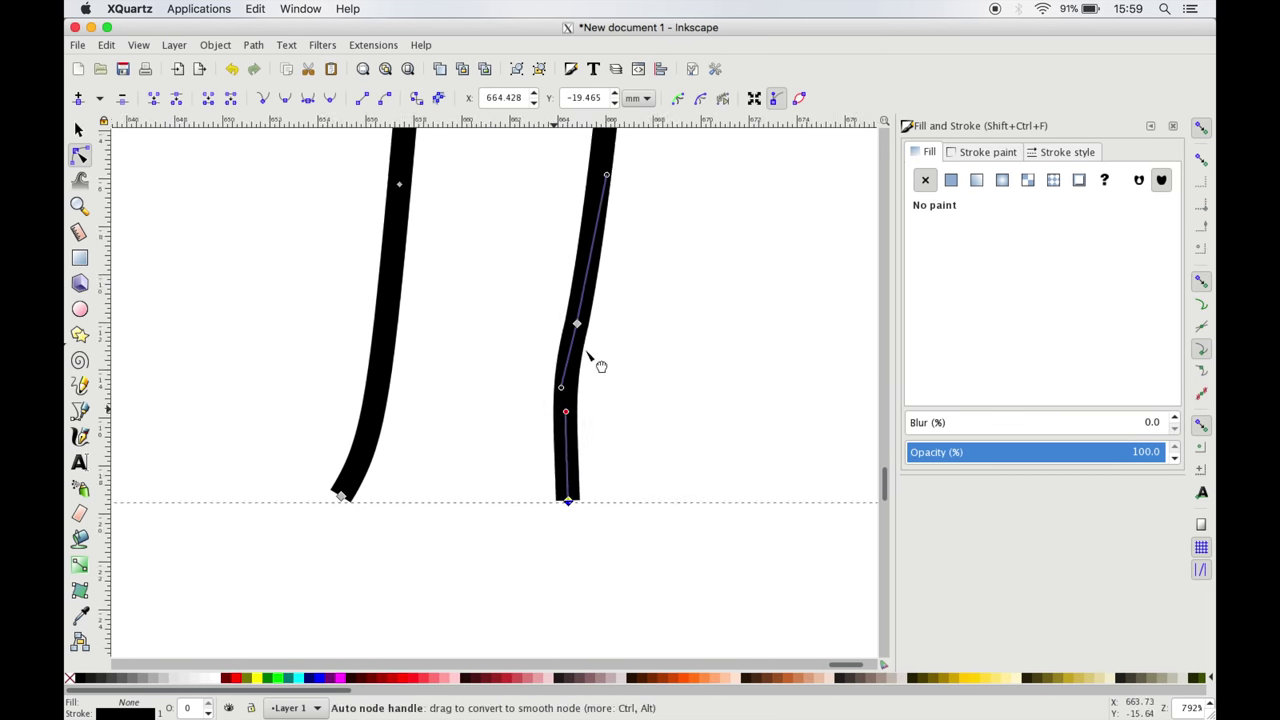
{"action": "scroll", "coordinate": [601, 366], "scroll_direction": "down", "scroll_amount": 3}
{"action": "left_click", "coordinate": [477, 302]}
{"action": "scroll", "coordinate": [478, 305], "scroll_direction": "up", "scroll_amount": 1}
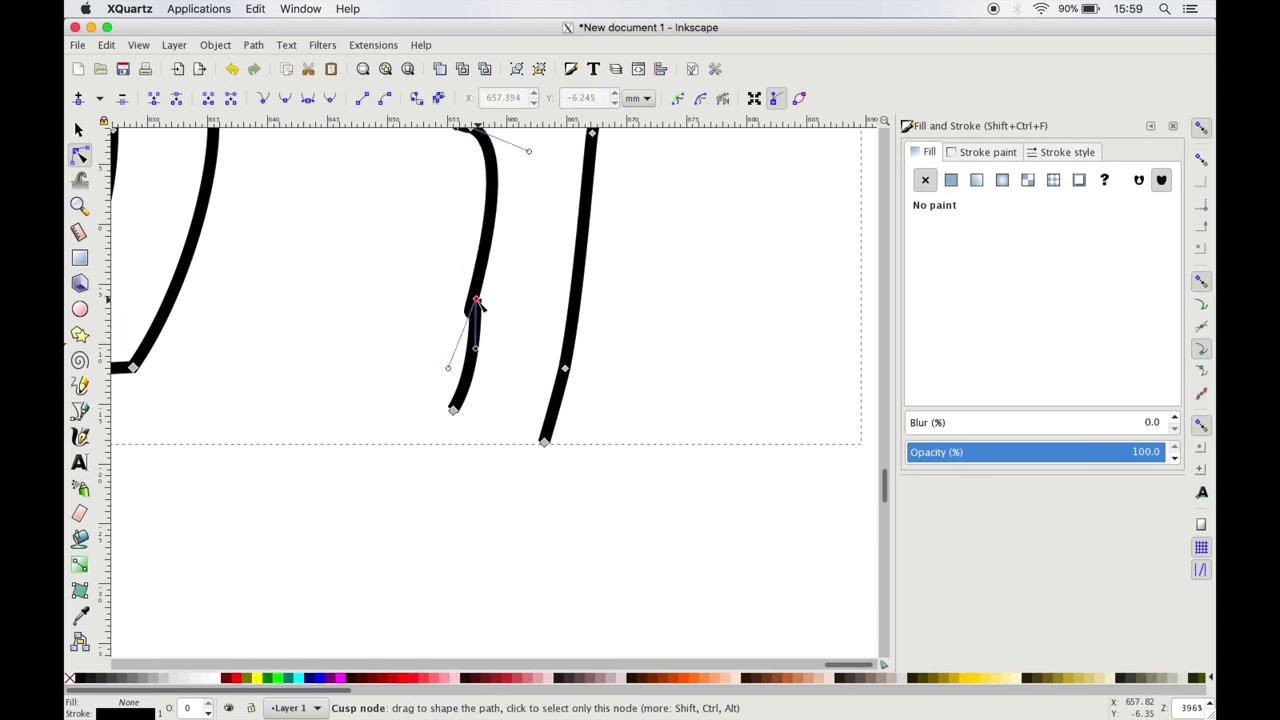
{"action": "left_click_drag", "start_coordinate": [544, 441], "coordinate": [458, 408]}
{"action": "scroll", "coordinate": [469, 323], "scroll_direction": "left", "scroll_amount": 5}
{"action": "left_click", "coordinate": [337, 447]}
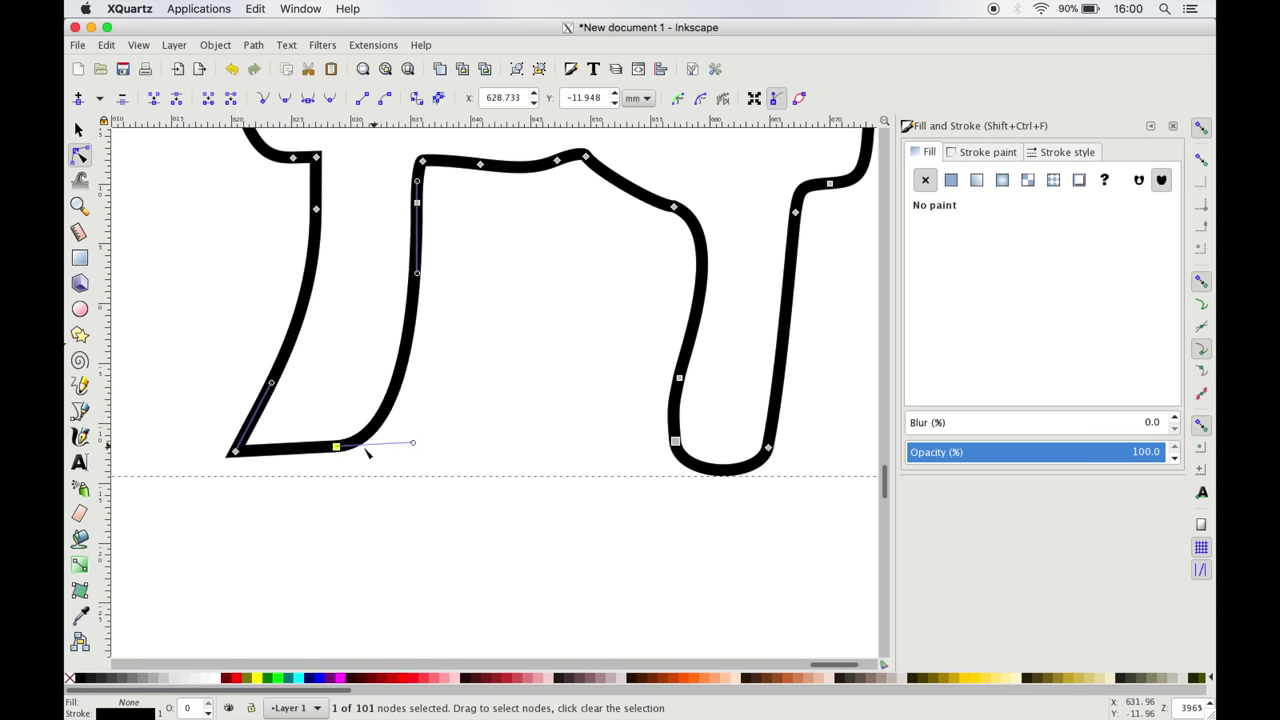
{"action": "left_click_drag", "start_coordinate": [367, 452], "coordinate": [263, 443]}
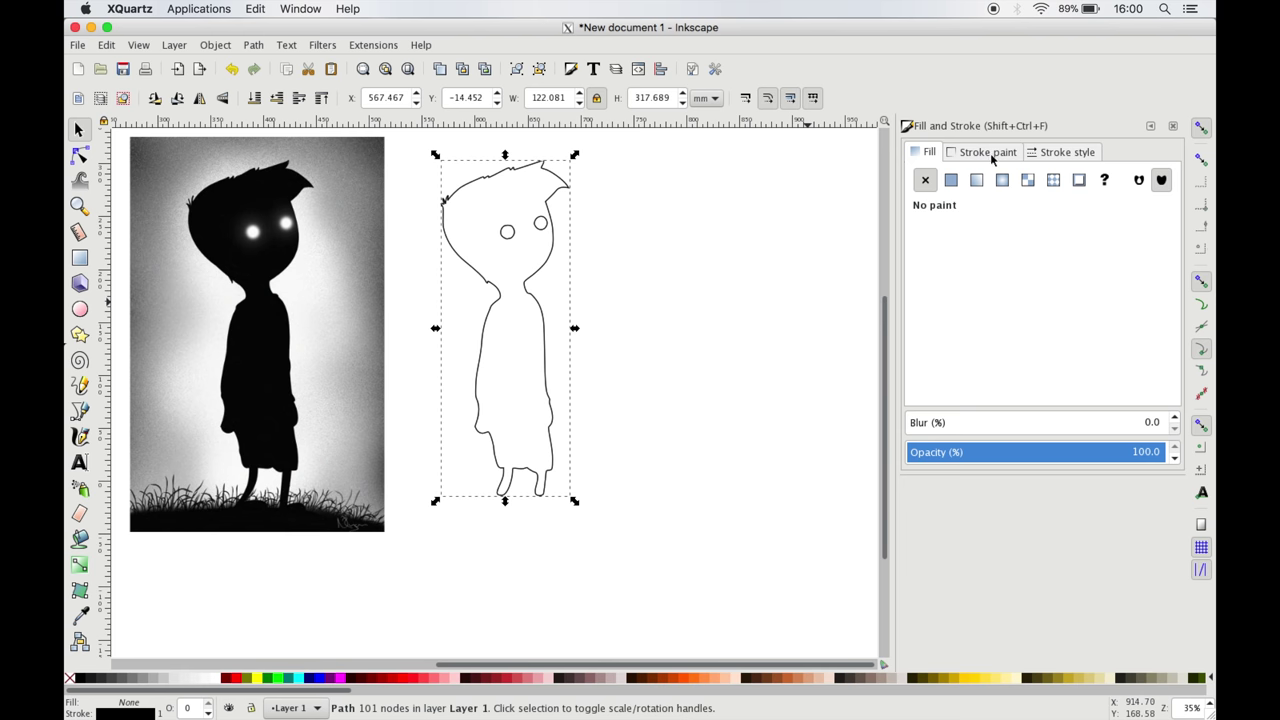
Fill the trimmed boy path flat black, testing stroke and transparency before restoring full opacity.
{"action": "left_click", "coordinate": [951, 180]}
{"action": "left_click", "coordinate": [985, 152]}
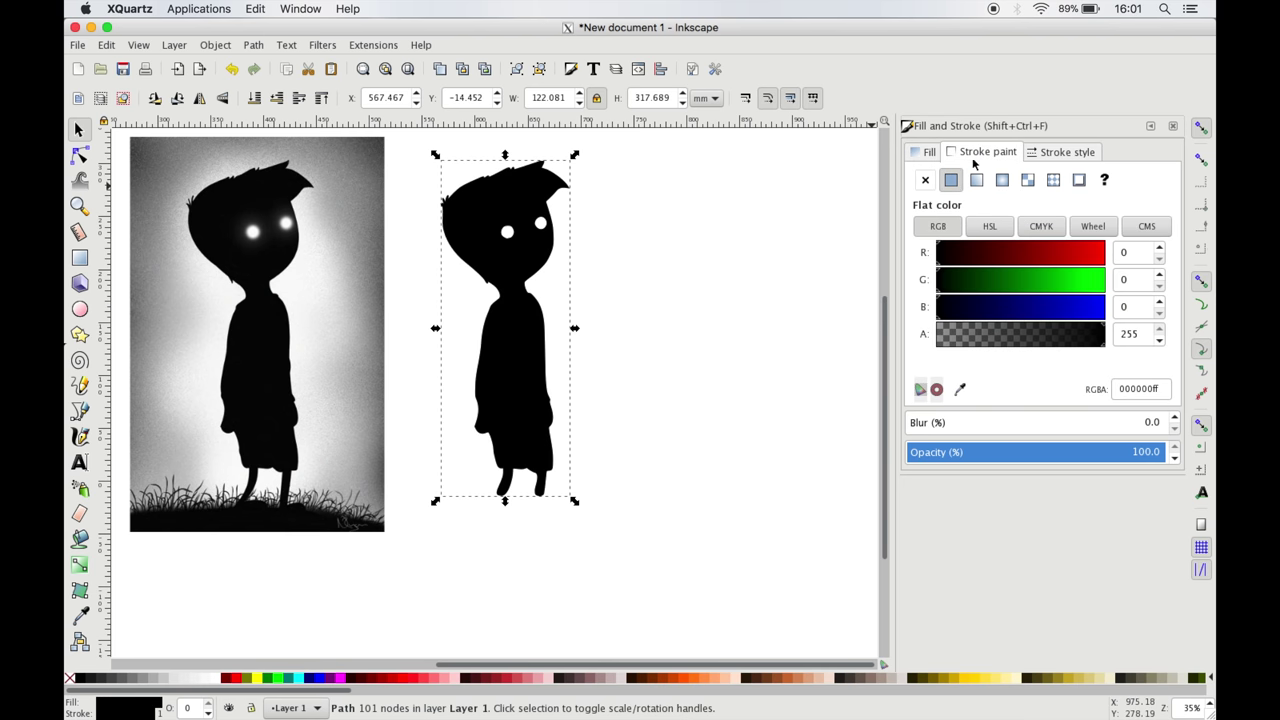
{"action": "left_click", "coordinate": [951, 180]}
{"action": "left_click", "coordinate": [929, 152]}
{"action": "left_click_drag", "start_coordinate": [1043, 340], "coordinate": [751, 360]}
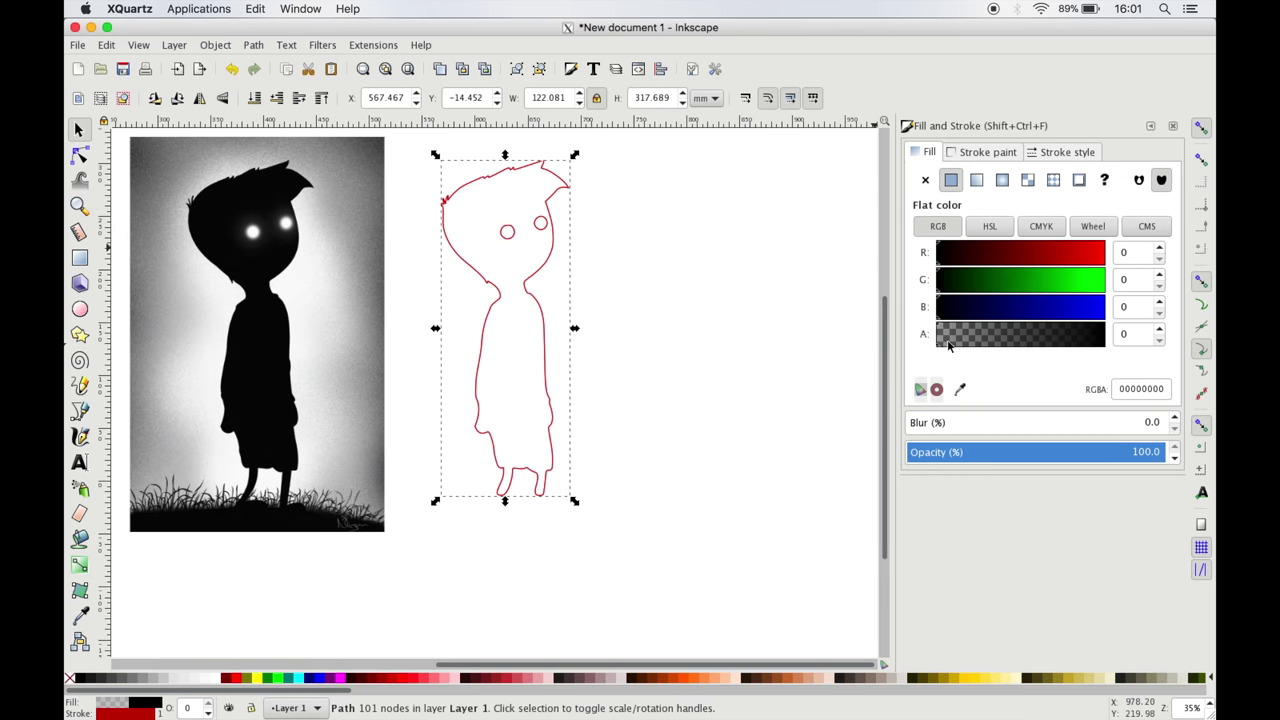
{"action": "left_click_drag", "start_coordinate": [950, 347], "coordinate": [1154, 349]}
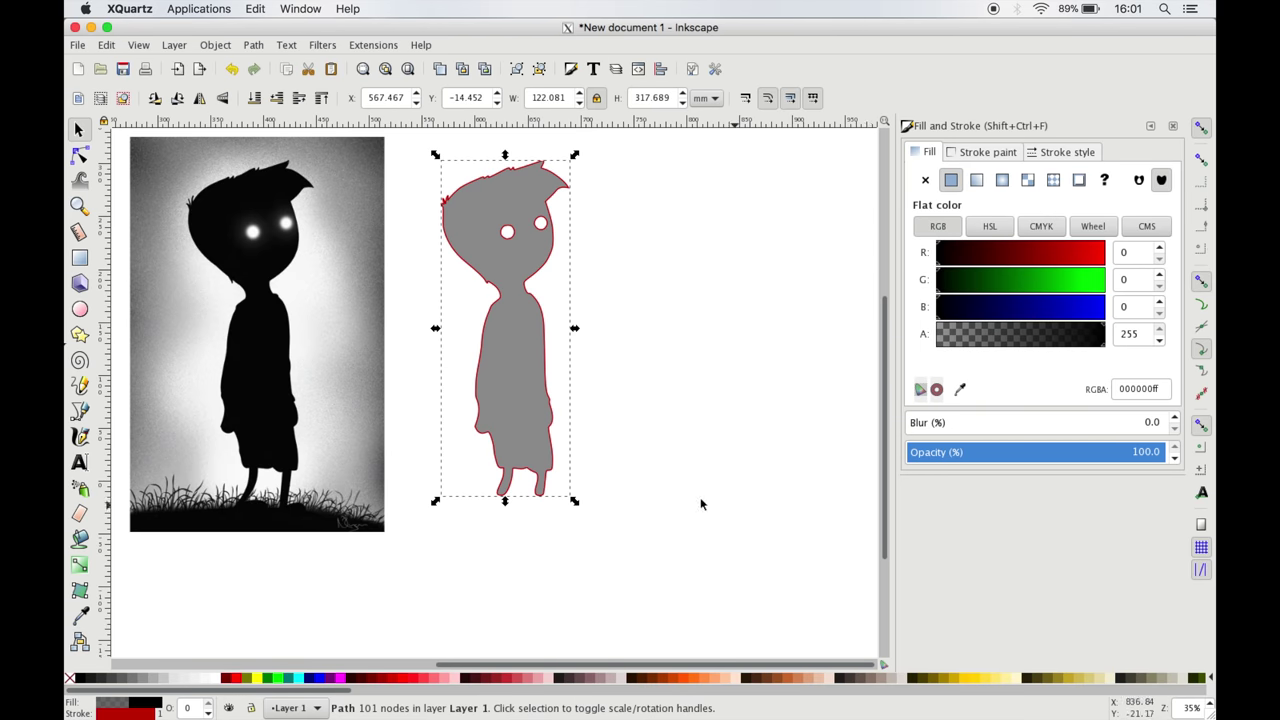
{"action": "left_click", "coordinate": [981, 152]}
{"action": "key", "text": "Escape"}
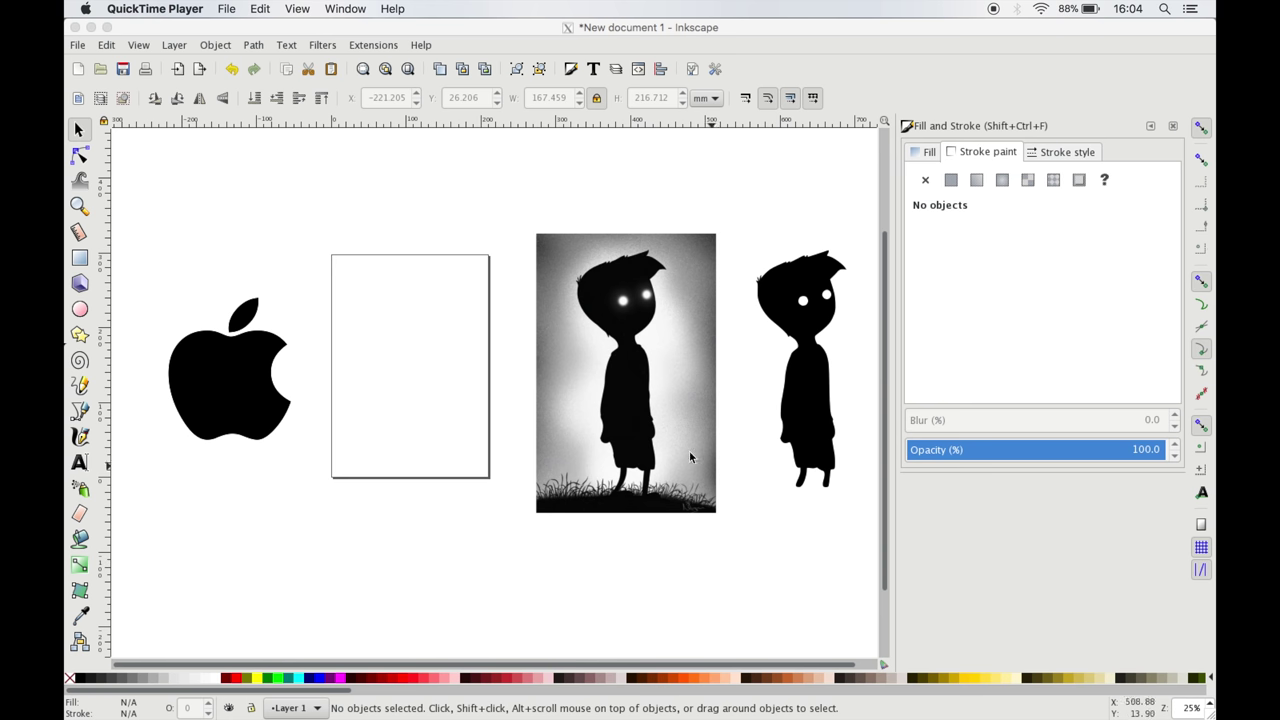
Delete the reference Limbo Boy picture and move the silhouette beside the page.
{"action": "left_click", "coordinate": [660, 434]}
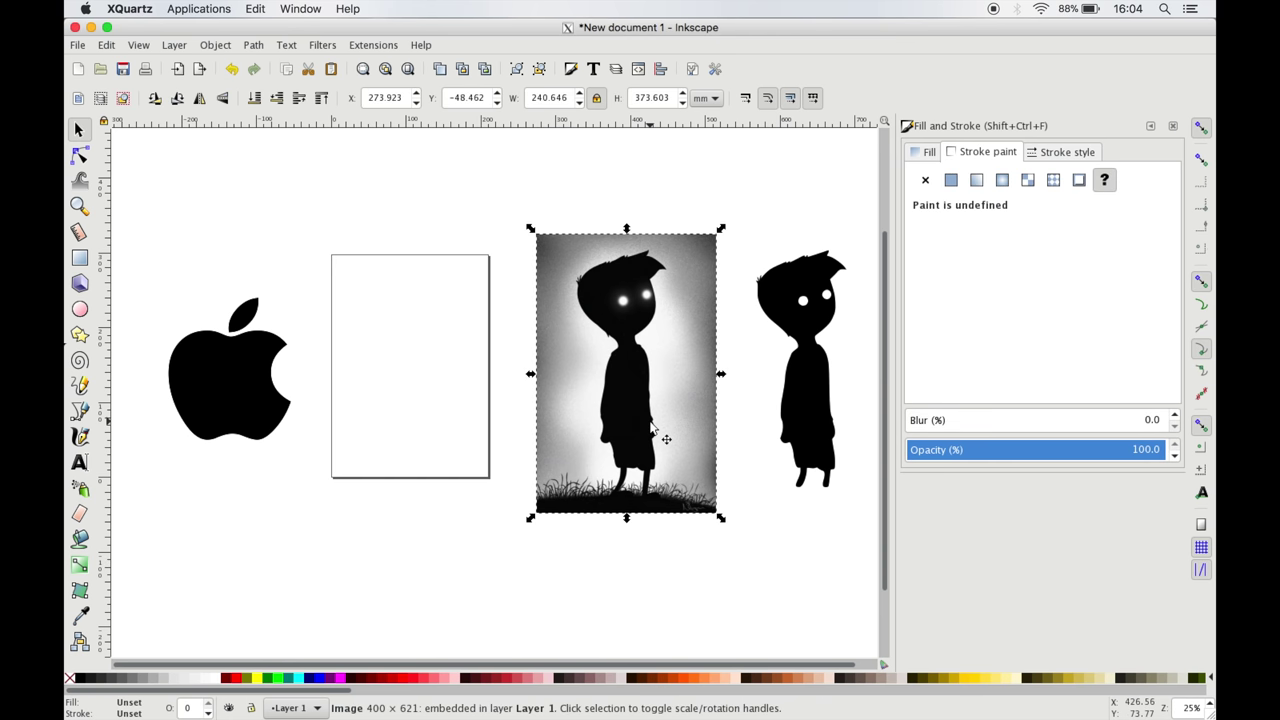
{"action": "key", "text": "Delete"}
{"action": "left_click_drag", "start_coordinate": [775, 385], "coordinate": [548, 392]}
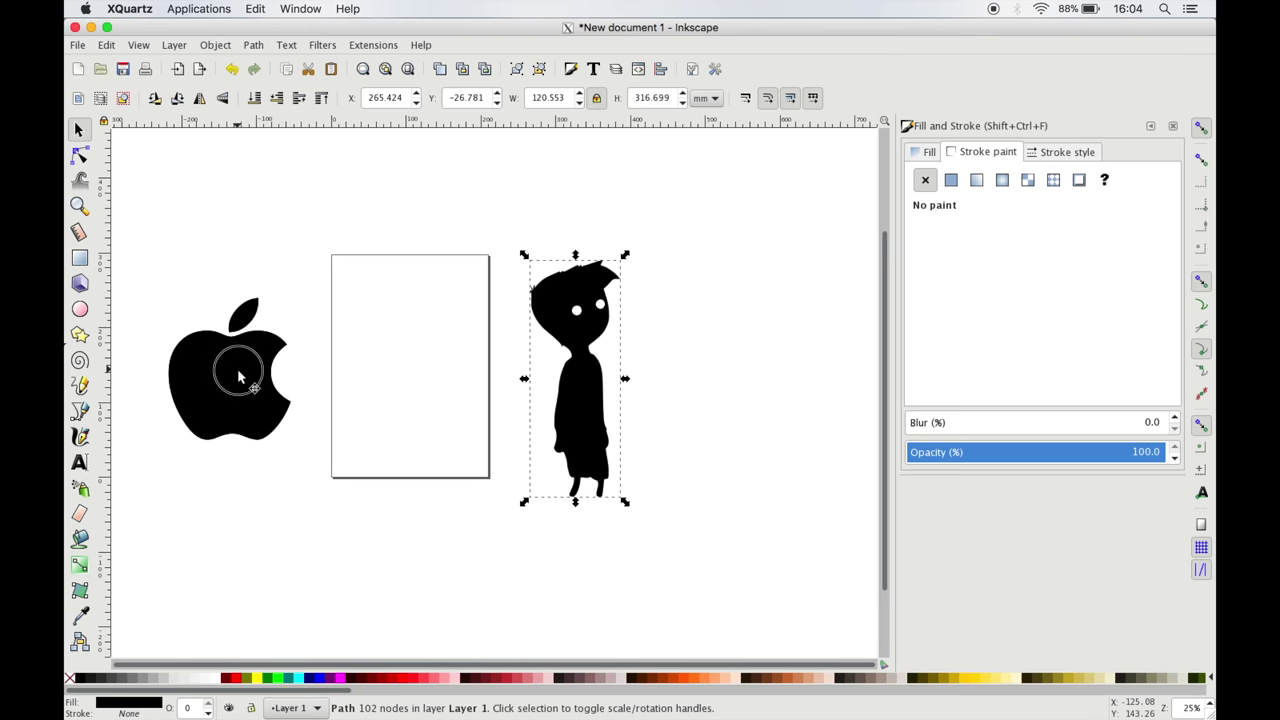
Move the Apple logo onto the page and set its height to 48 mm.
{"action": "left_click", "coordinate": [238, 376]}
{"action": "left_click_drag", "start_coordinate": [238, 376], "coordinate": [424, 368]}
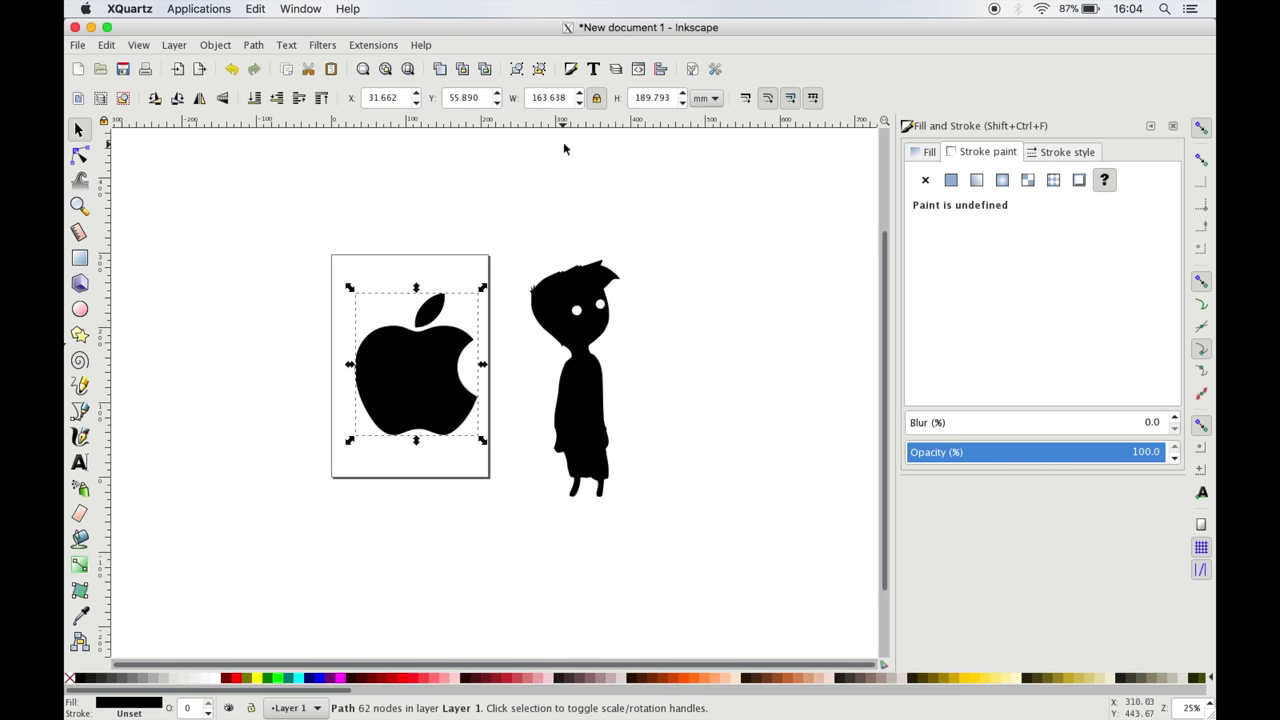
{"action": "left_click", "coordinate": [645, 101]}
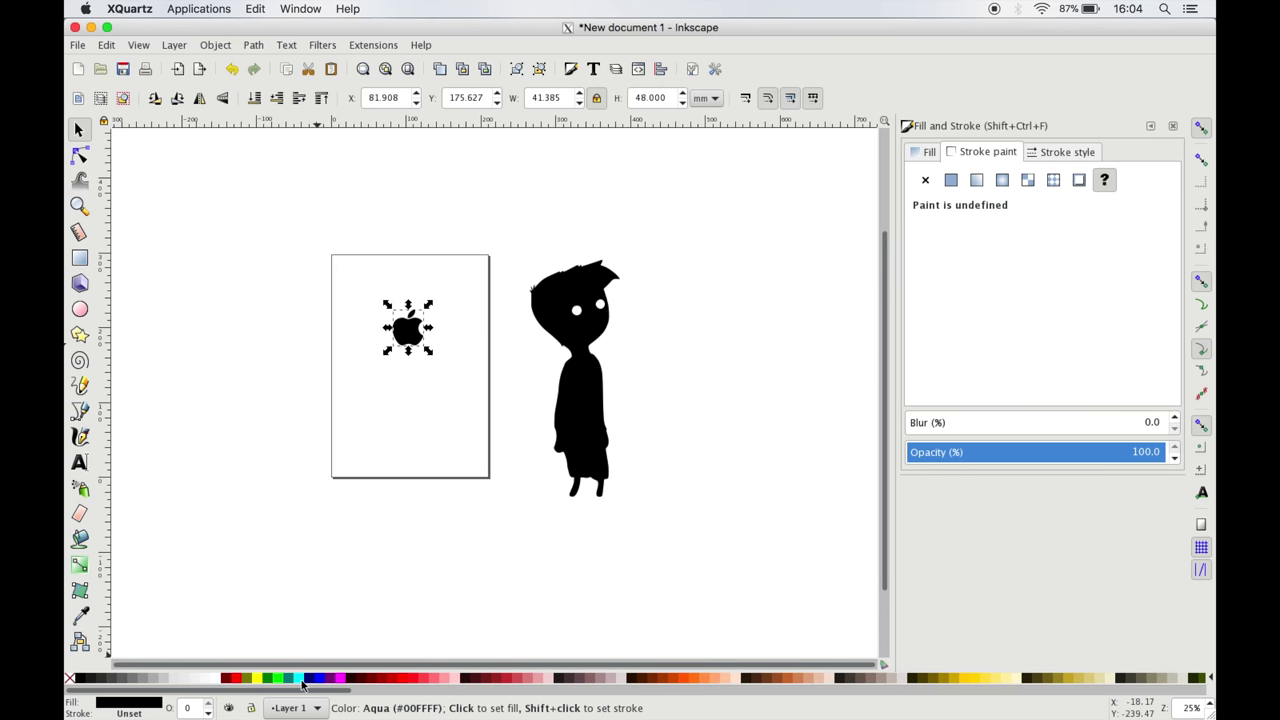
Make the boy silhouette translucent, shrink it, and place its head over the green apple.
{"action": "key", "text": "plus"}
{"action": "key", "text": "plus"}
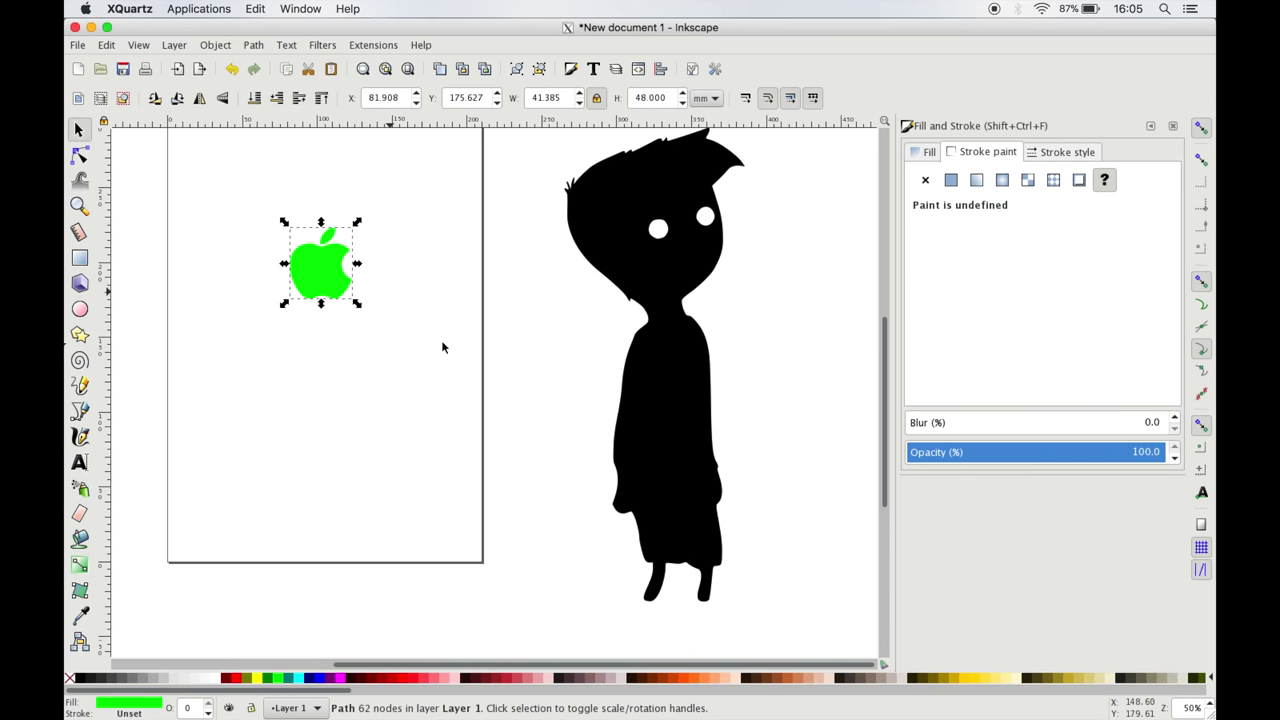
{"action": "left_click", "coordinate": [669, 360]}
{"action": "mouse_move", "coordinate": [669, 360]}
{"action": "left_mouse_down"}
{"action": "mouse_move", "coordinate": [330, 420]}
{"action": "mouse_move", "coordinate": [620, 412]}
{"action": "mouse_move", "coordinate": [518, 404]}
{"action": "mouse_move", "coordinate": [650, 372]}
{"action": "left_mouse_up"}
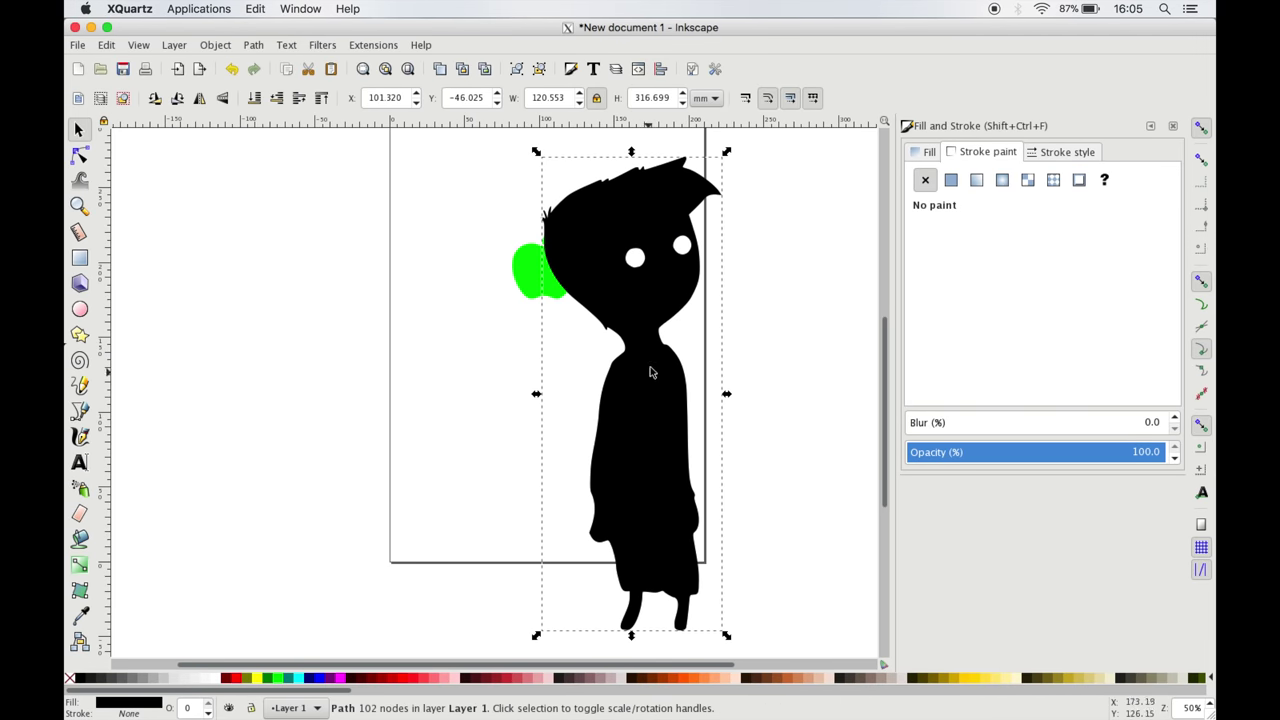
{"action": "left_click", "coordinate": [938, 154]}
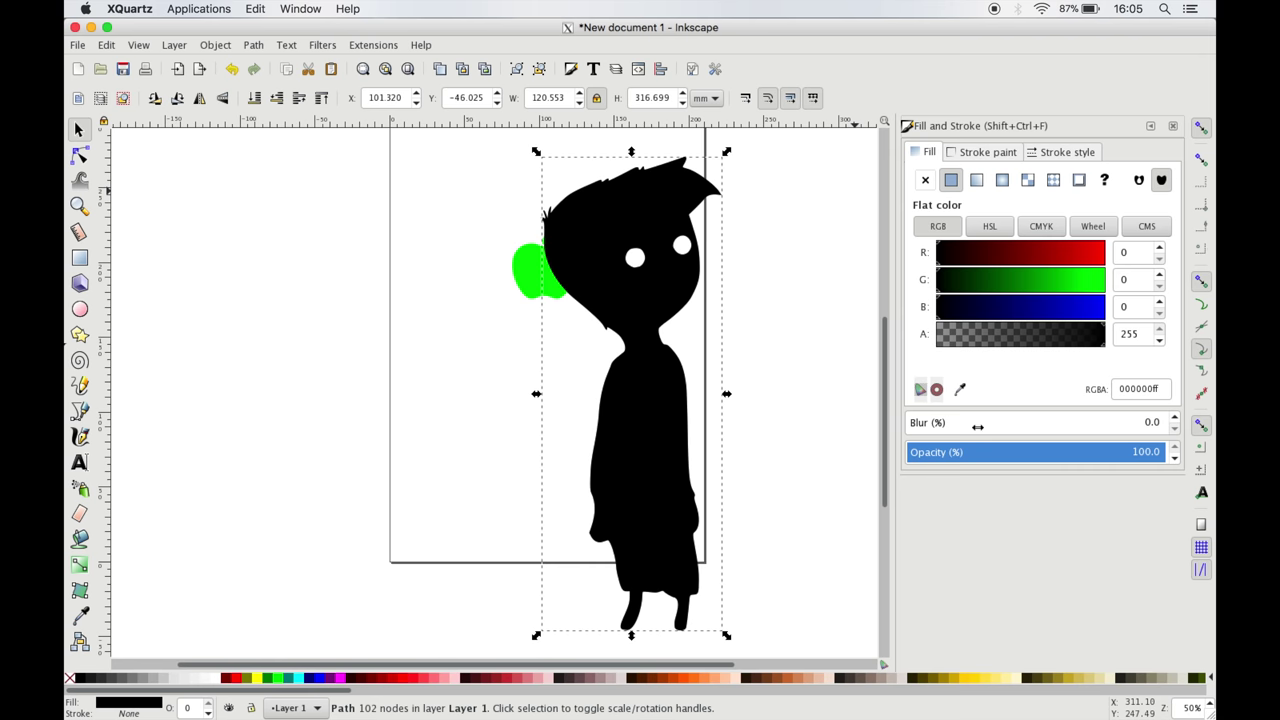
{"action": "left_click_drag", "start_coordinate": [1147, 452], "coordinate": [1068, 456]}
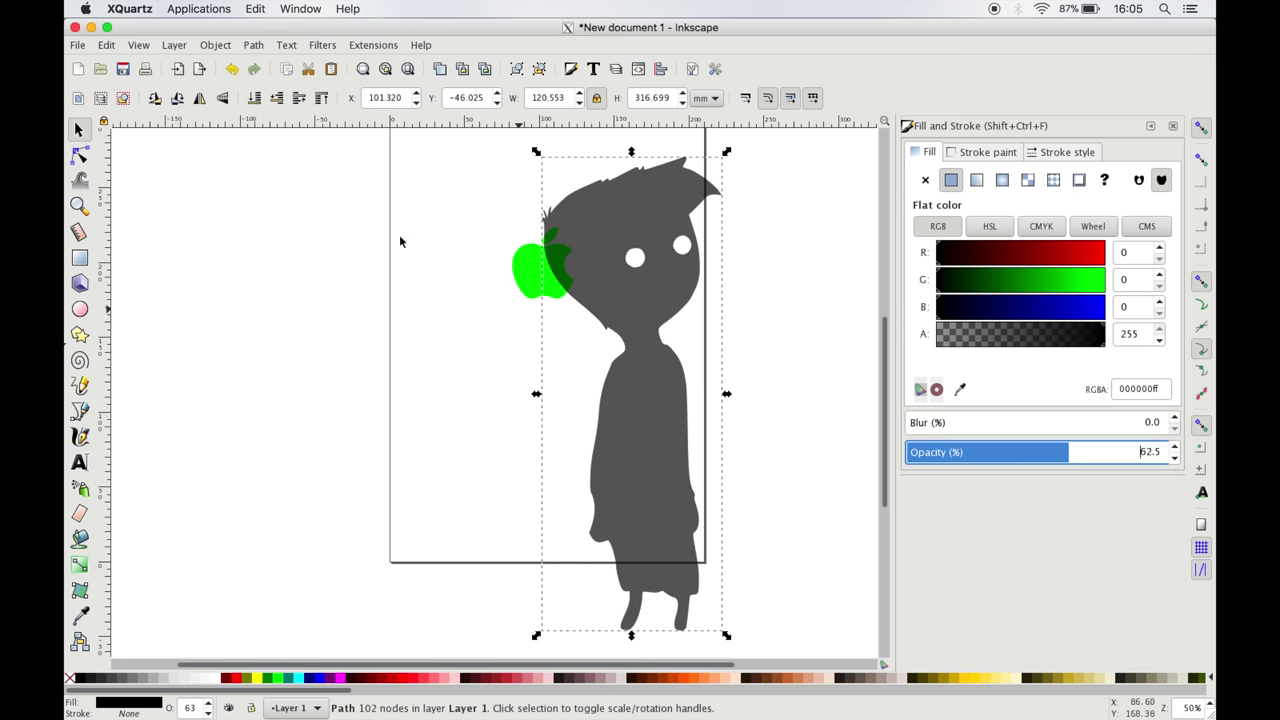
{"action": "left_click_drag", "start_coordinate": [600, 435], "coordinate": [531, 410]}
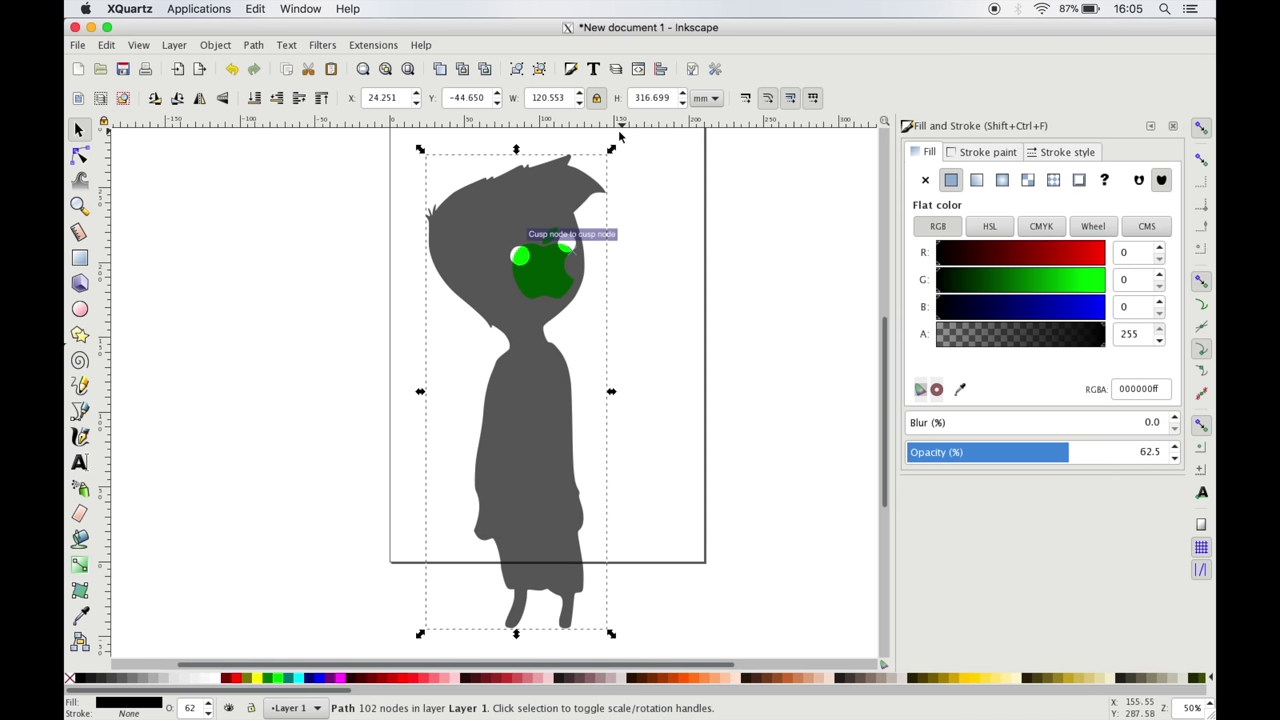
{"action": "left_click_drag", "start_coordinate": [571, 178], "coordinate": [559, 200]}
{"action": "left_click_drag", "start_coordinate": [498, 505], "coordinate": [533, 411]}
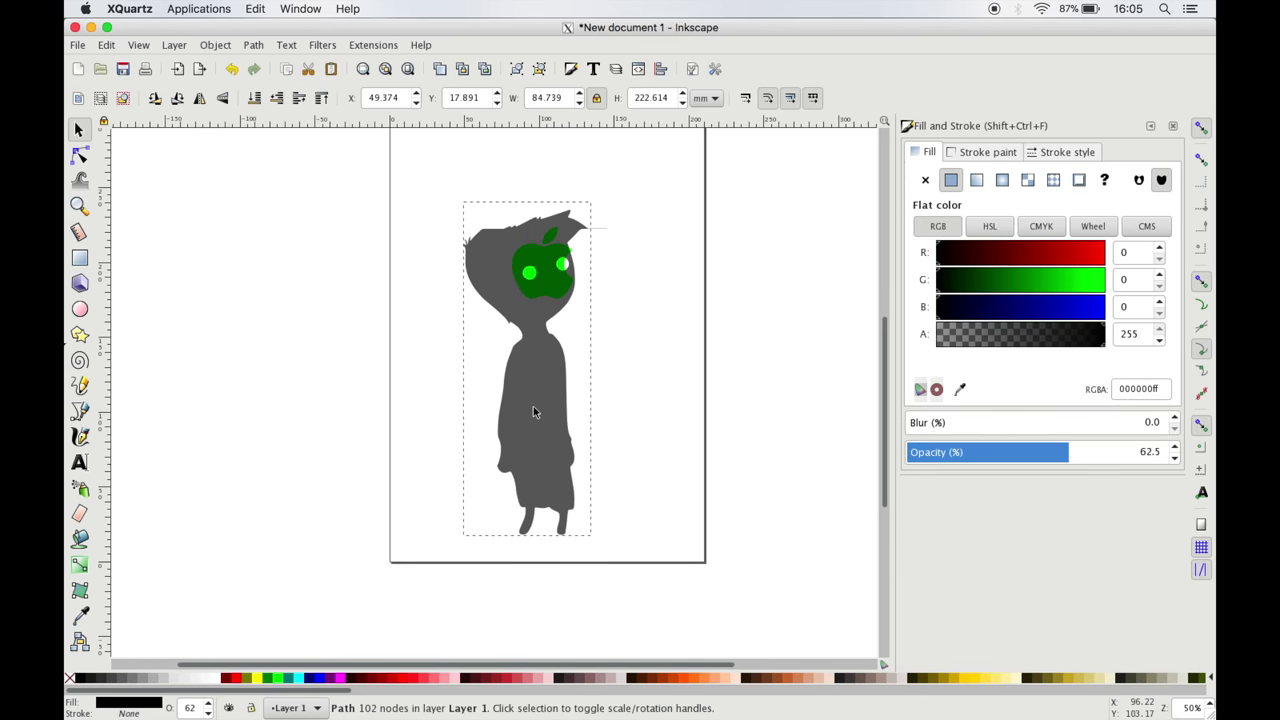
{"action": "scroll", "coordinate": [623, 377], "scroll_direction": "up", "scroll_amount": 1}
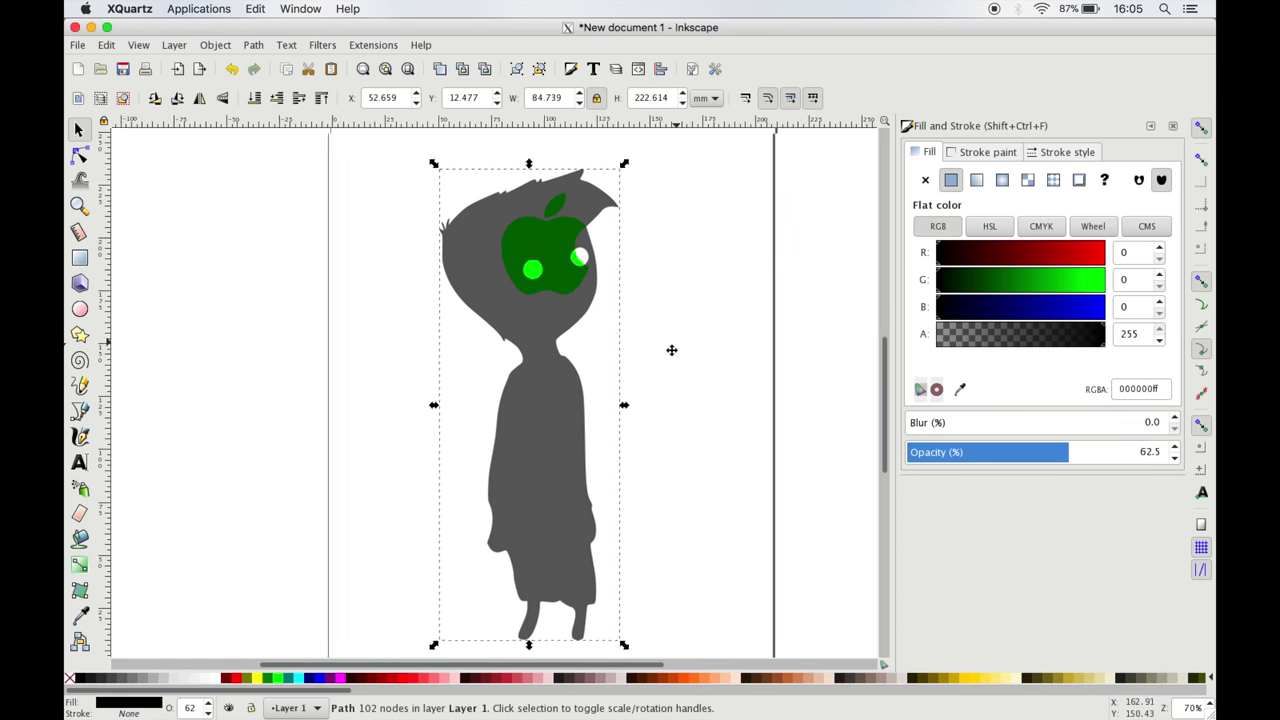
Mirror the silhouette horizontally and fine-tune its size and head position over the logo.
{"action": "left_click", "coordinate": [200, 97]}
{"action": "left_click_drag", "start_coordinate": [526, 322], "coordinate": [628, 413]}
{"action": "left_click_drag", "start_coordinate": [653, 155], "coordinate": [634, 192]}
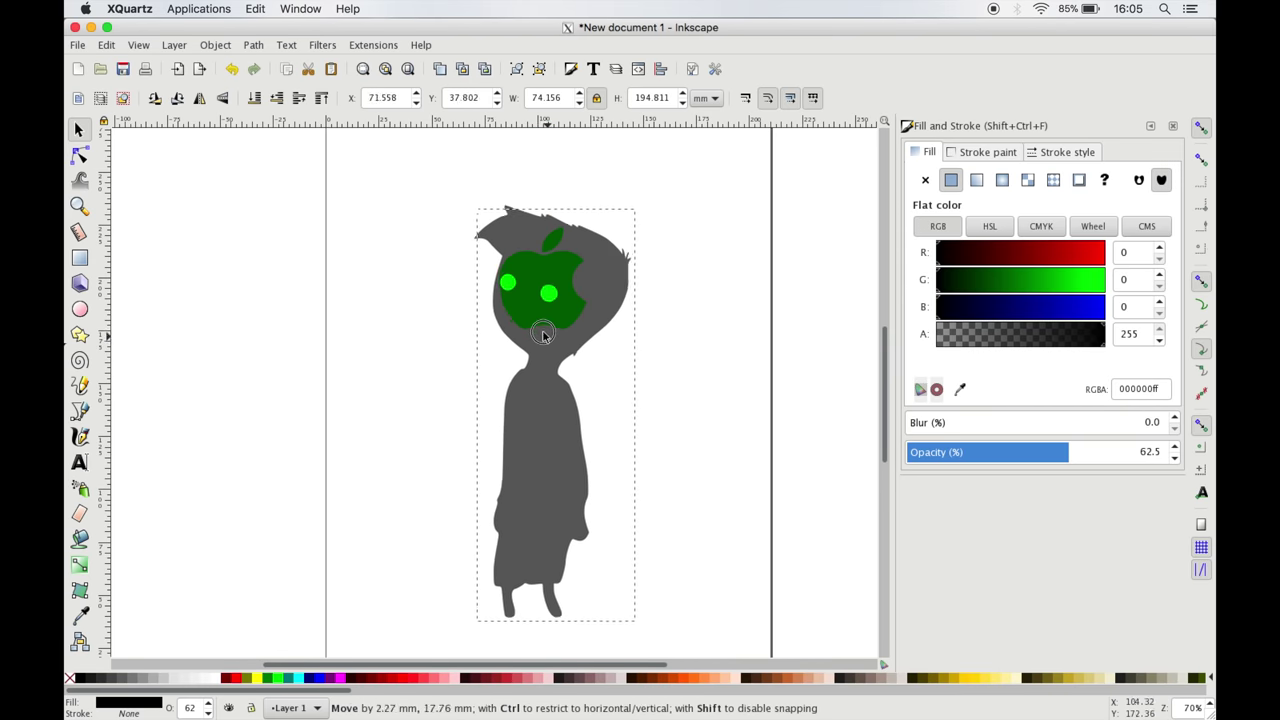
{"action": "scroll", "coordinate": [546, 330], "scroll_direction": "up", "scroll_amount": 2}
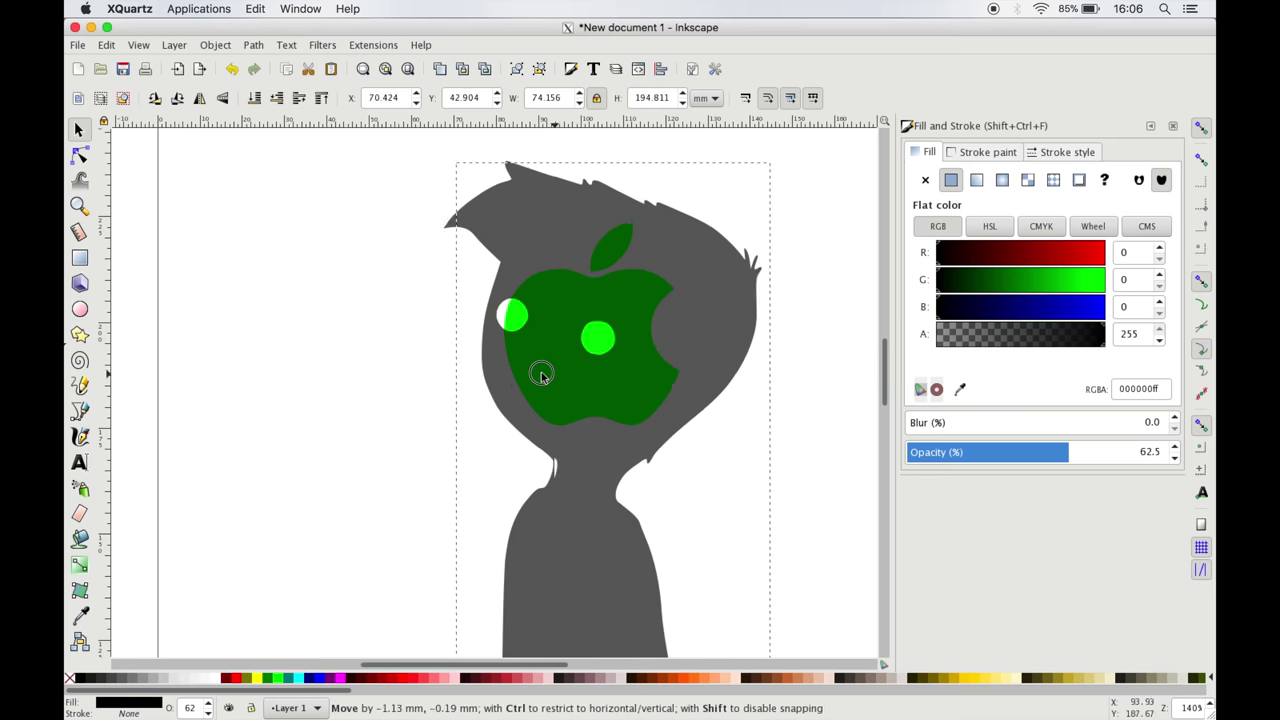
{"action": "left_click_drag", "start_coordinate": [541, 375], "coordinate": [566, 377]}
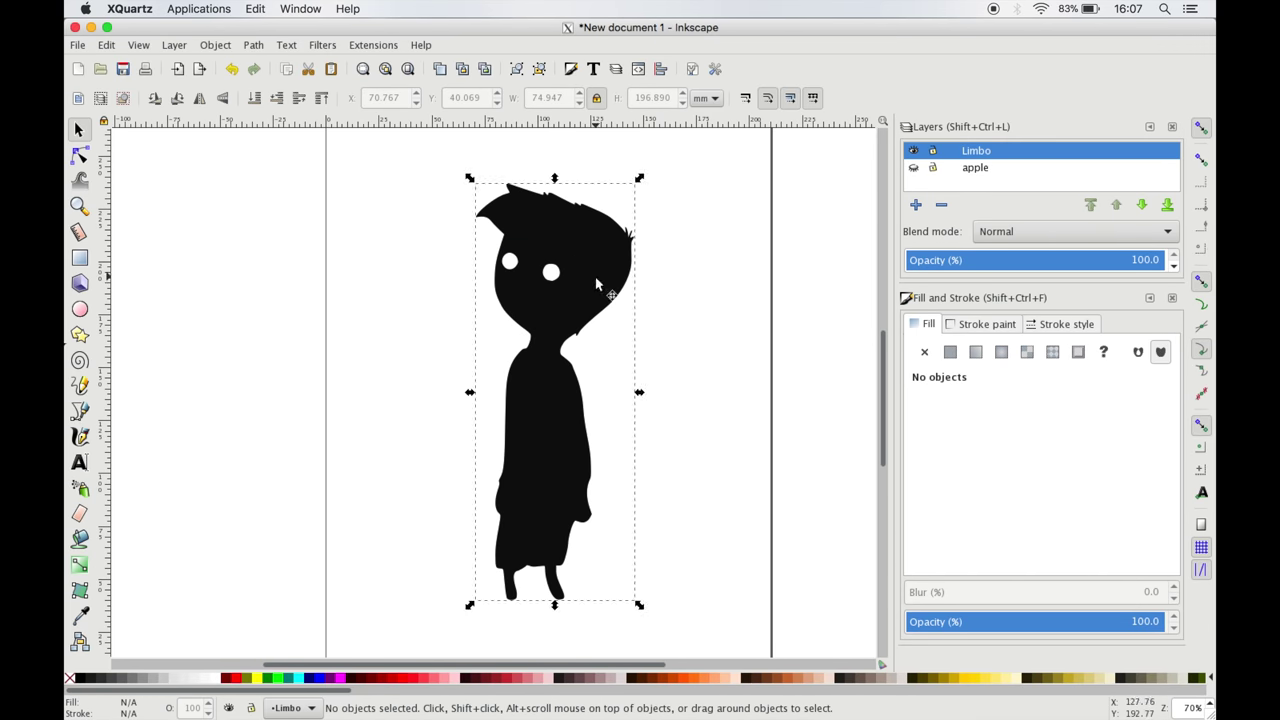
Set the Save As format to Portable Document Format (*.pdf) and name the file Limbo.
{"action": "left_click", "coordinate": [123, 69]}
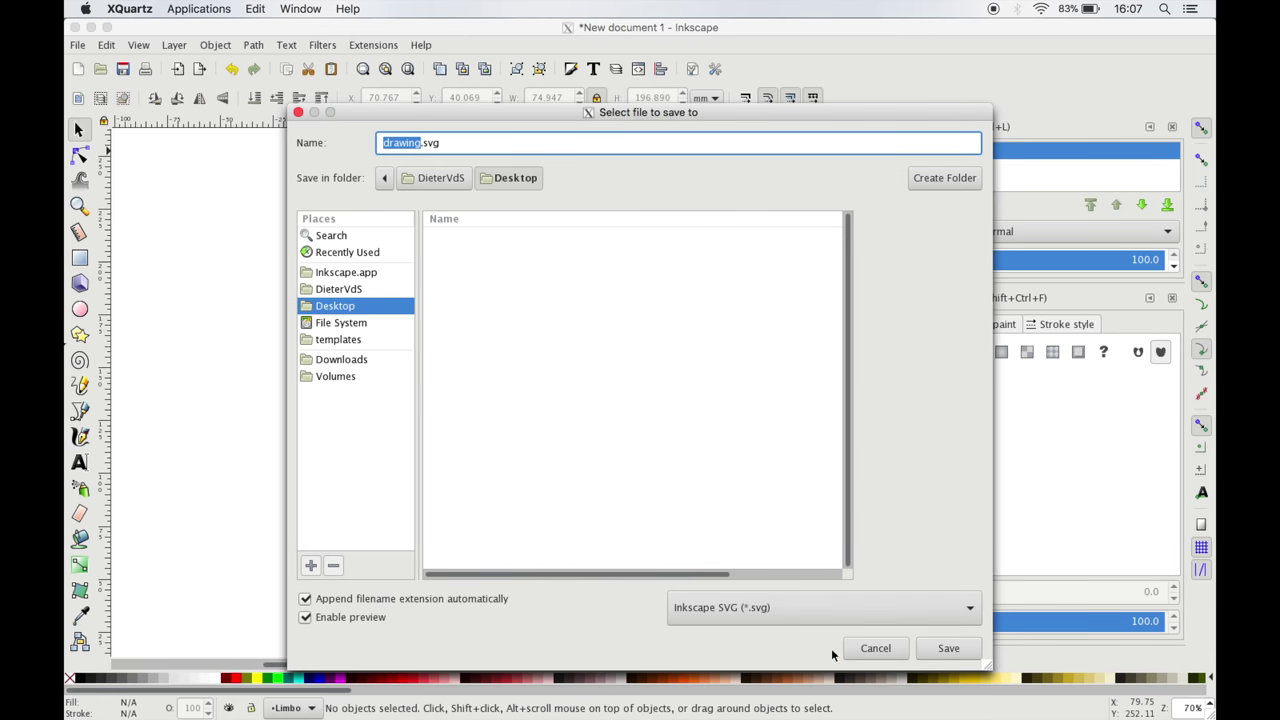
{"action": "left_click", "coordinate": [720, 607]}
{"action": "scroll", "coordinate": [777, 621], "scroll_direction": "down", "scroll_amount": 5}
{"action": "scroll", "coordinate": [777, 621], "scroll_direction": "down", "scroll_amount": 10}
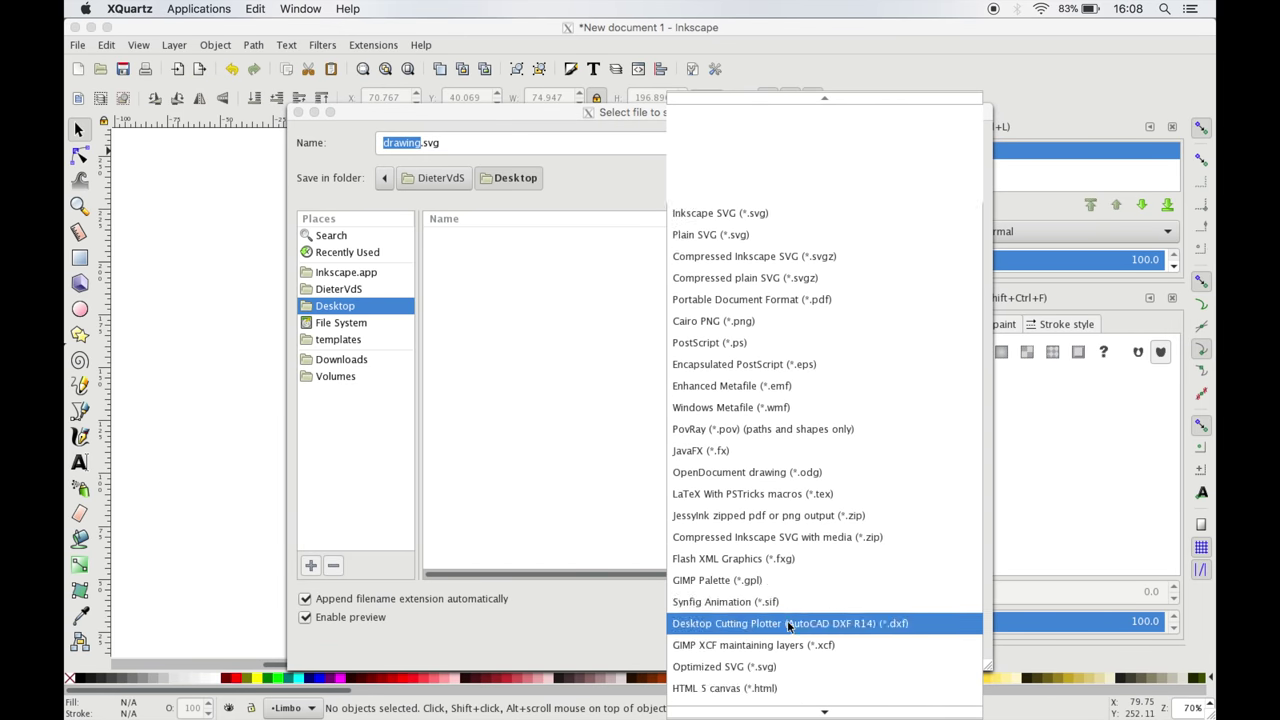
{"action": "left_click", "coordinate": [838, 190]}
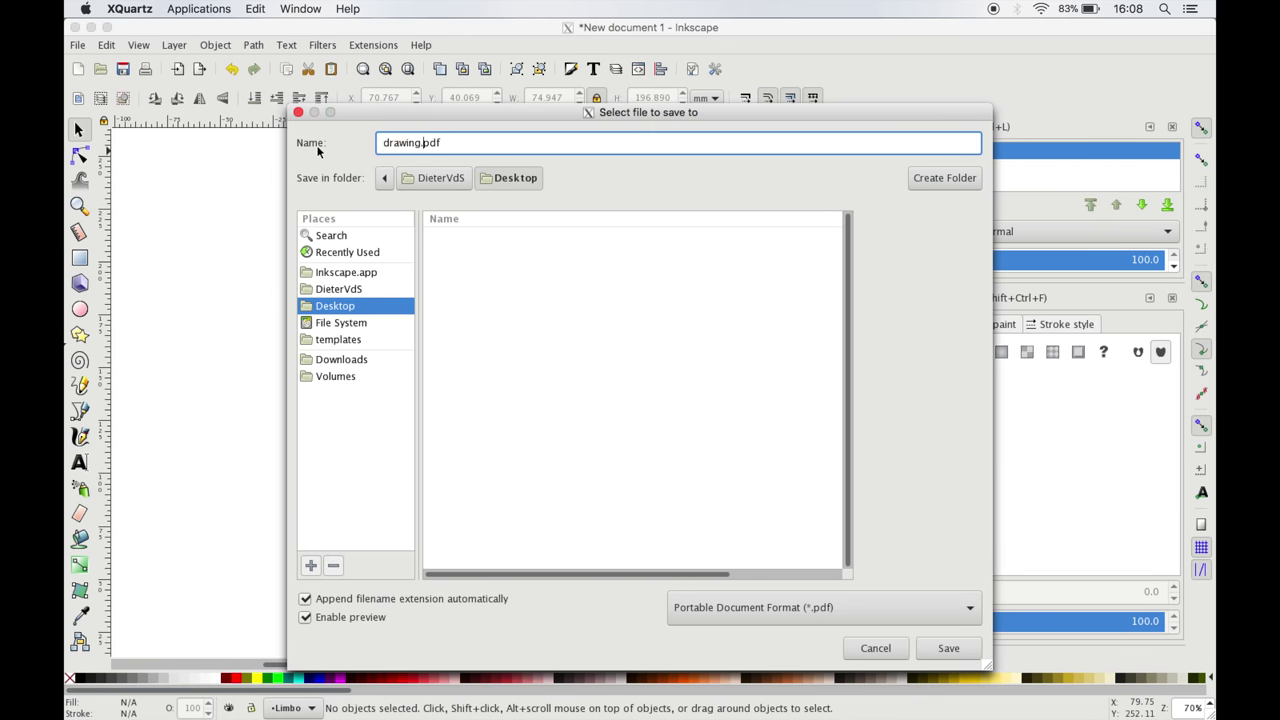
{"action": "type", "text": "Limno"}
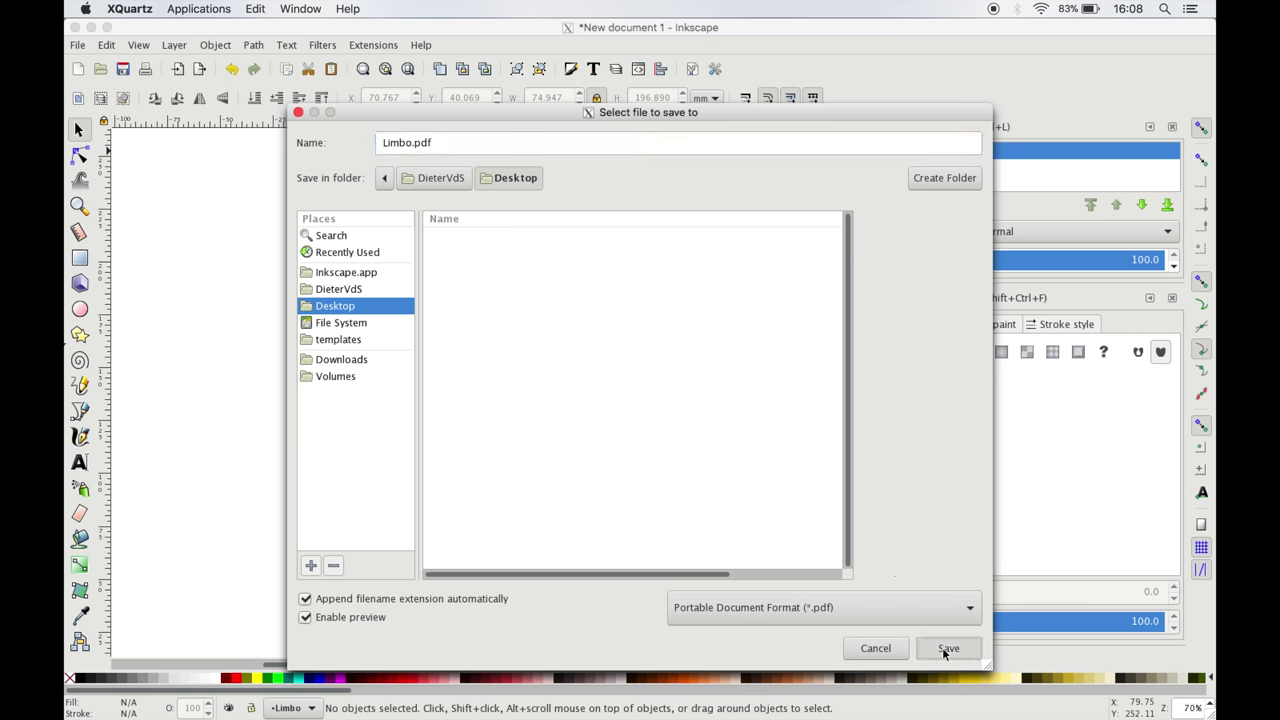